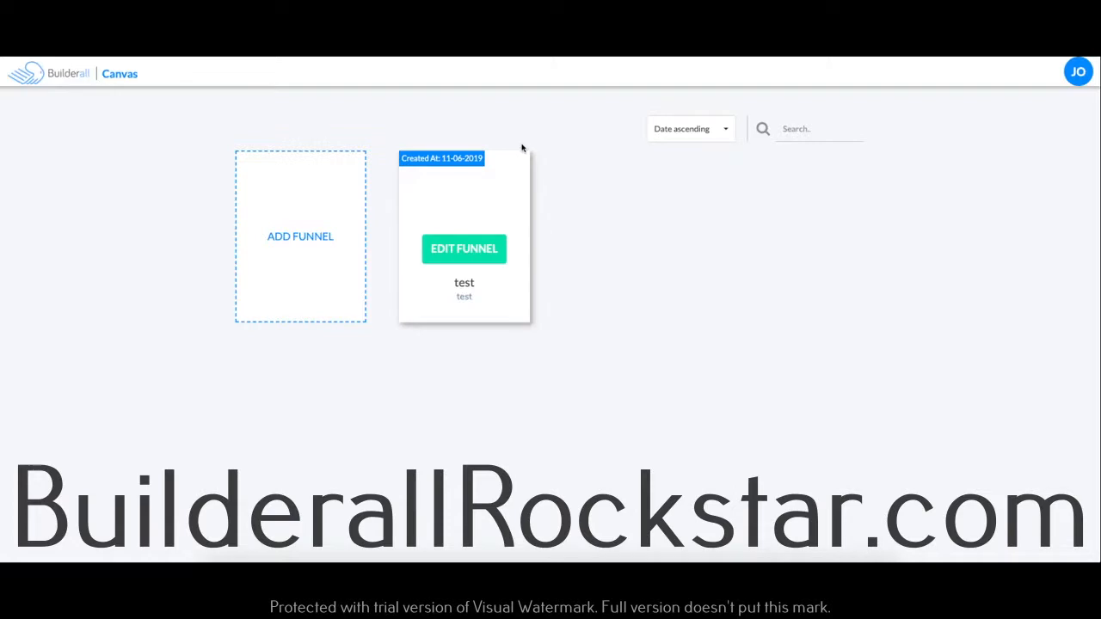
Step: Create a funnel titled "test 22" with the description "test", based on the Webinar Funnel template
click(301, 242)
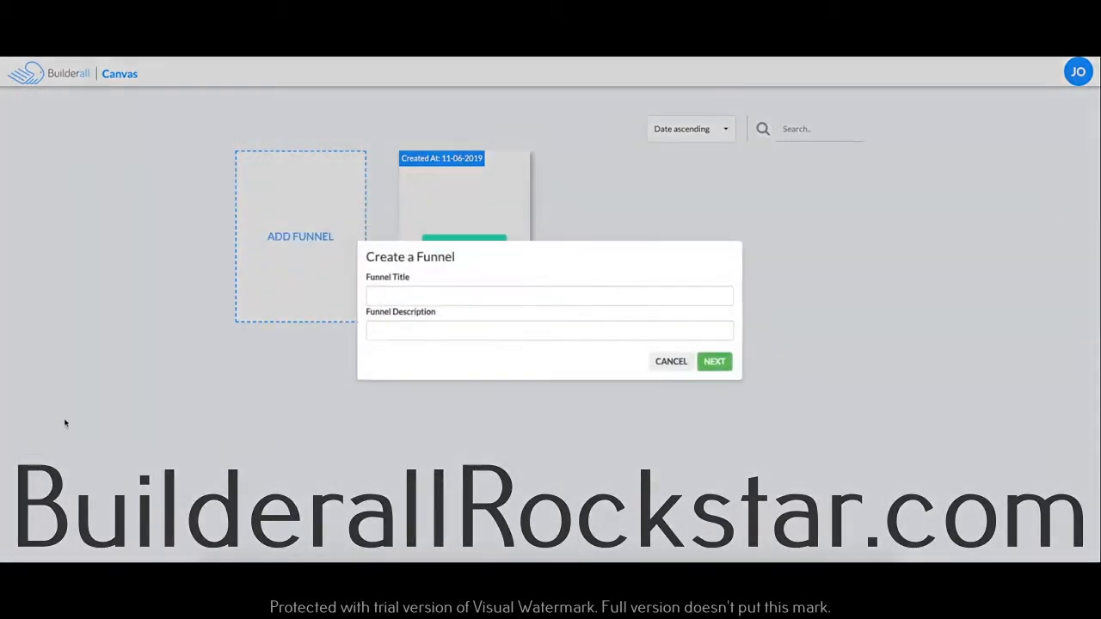
click(448, 297)
text(test )
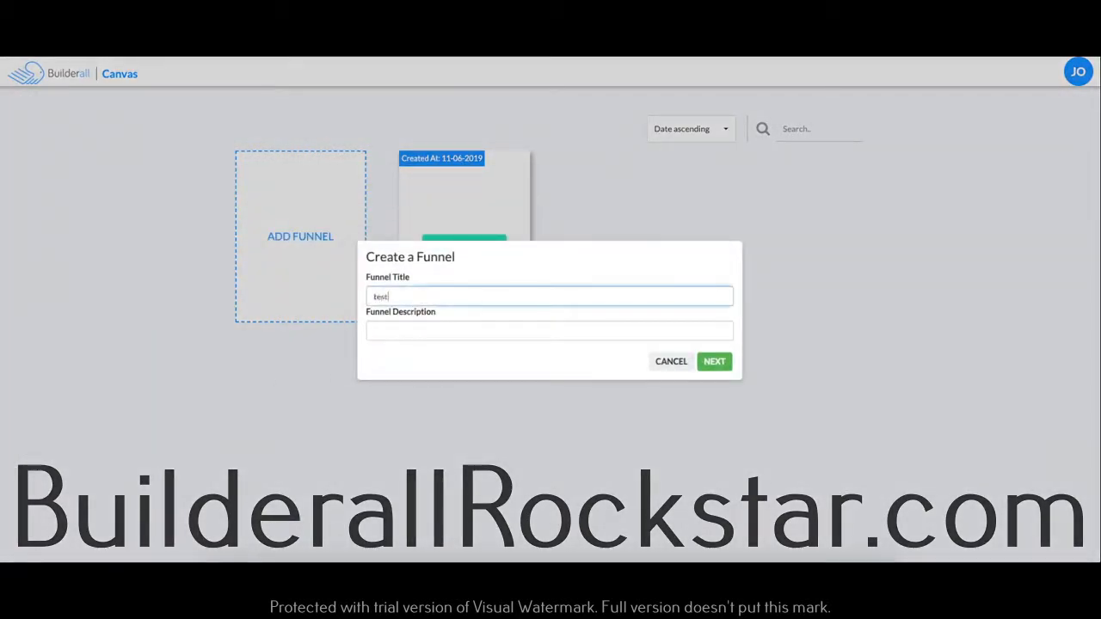
text(22)
click(390, 332)
text(test)
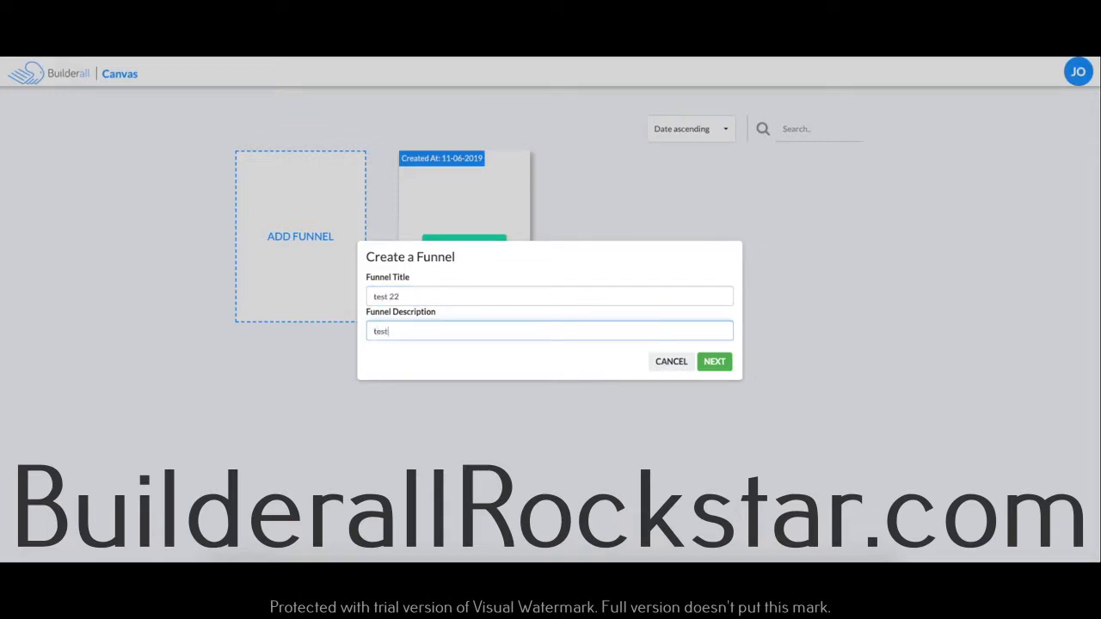
click(715, 363)
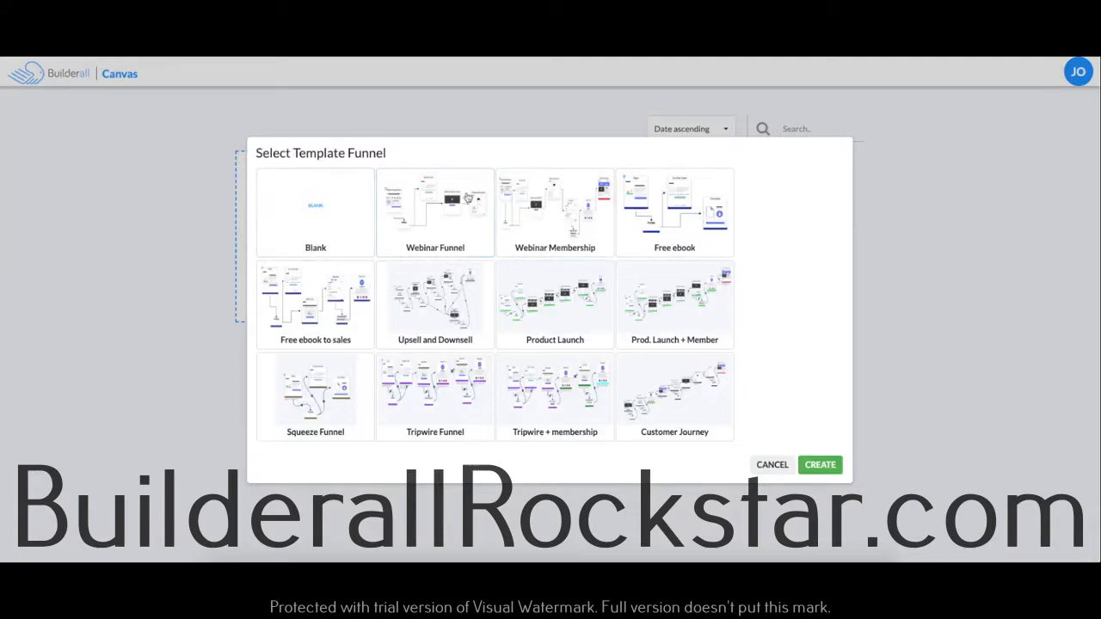
click(444, 215)
click(820, 465)
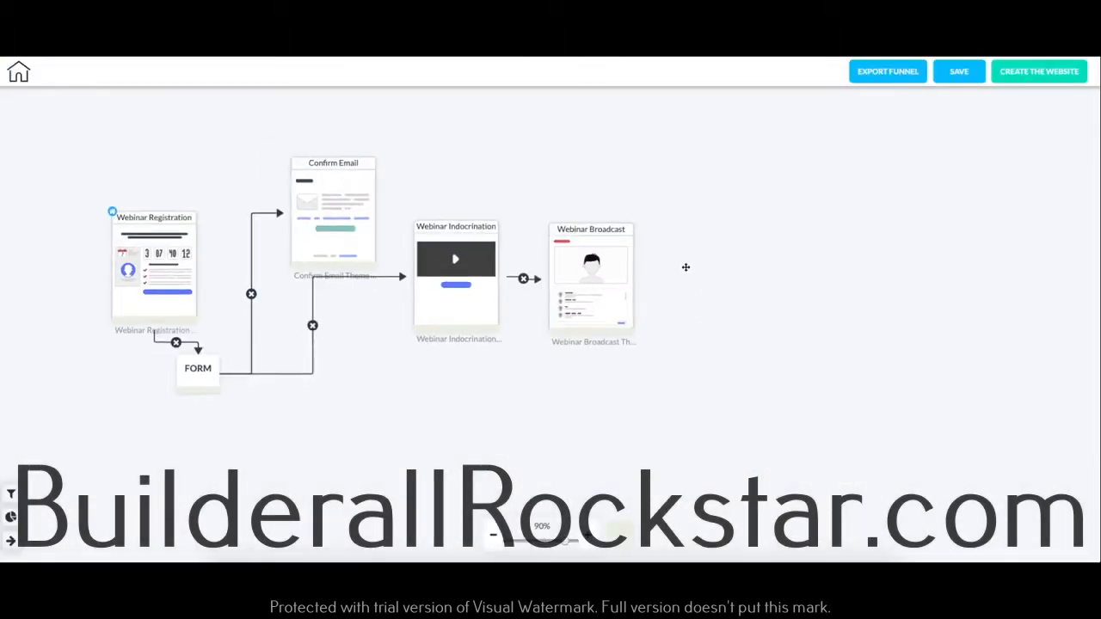
Step: Spread the Webinar Broadcast, Webinar Indocrination, Confirm Email and Webinar Registration pages farther apart on the canvas
drag(677, 235, 921, 235)
drag(507, 234, 631, 236)
drag(401, 170, 401, 134)
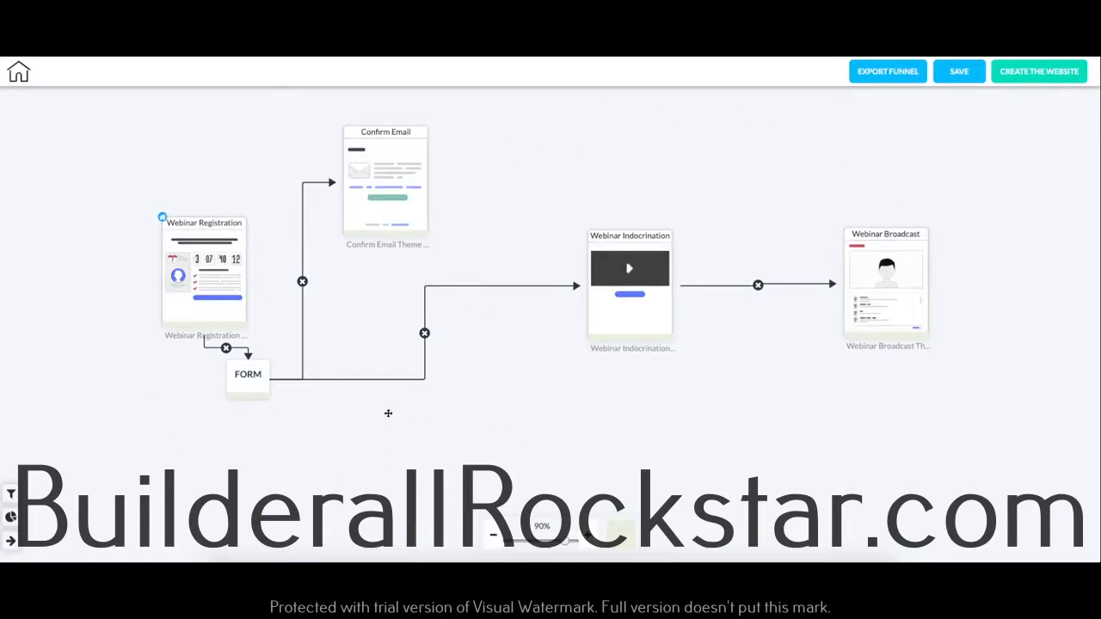
drag(232, 223, 204, 207)
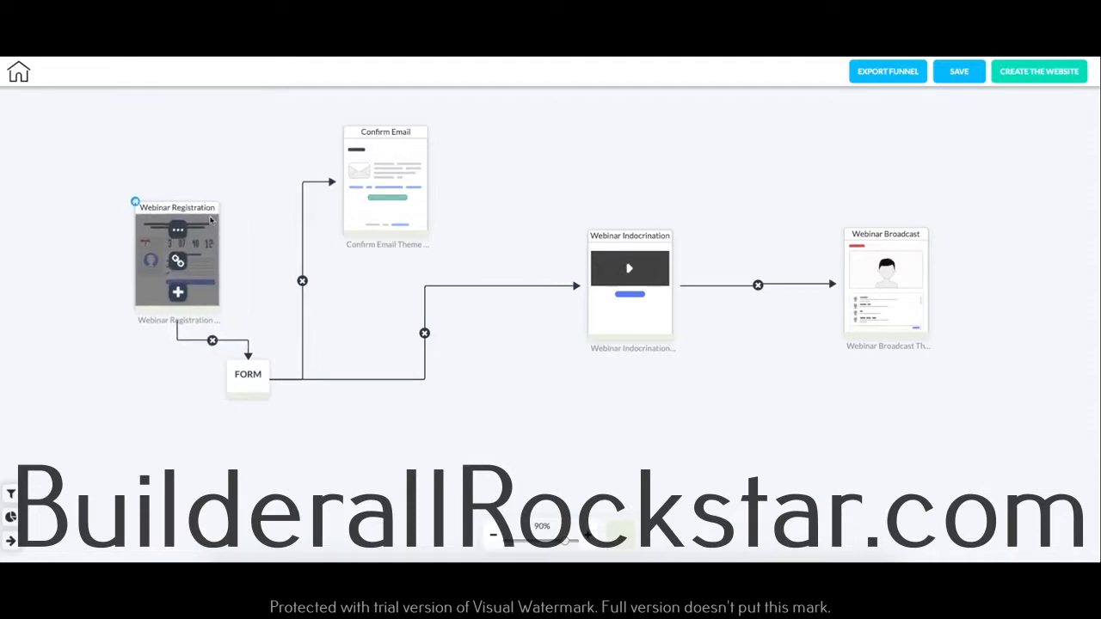
Step: Preview Webinar Registration Theme 001, try its email and first name fields, and select it as the Webinar Registration page's theme
mouse_move(208, 204)
click(176, 226)
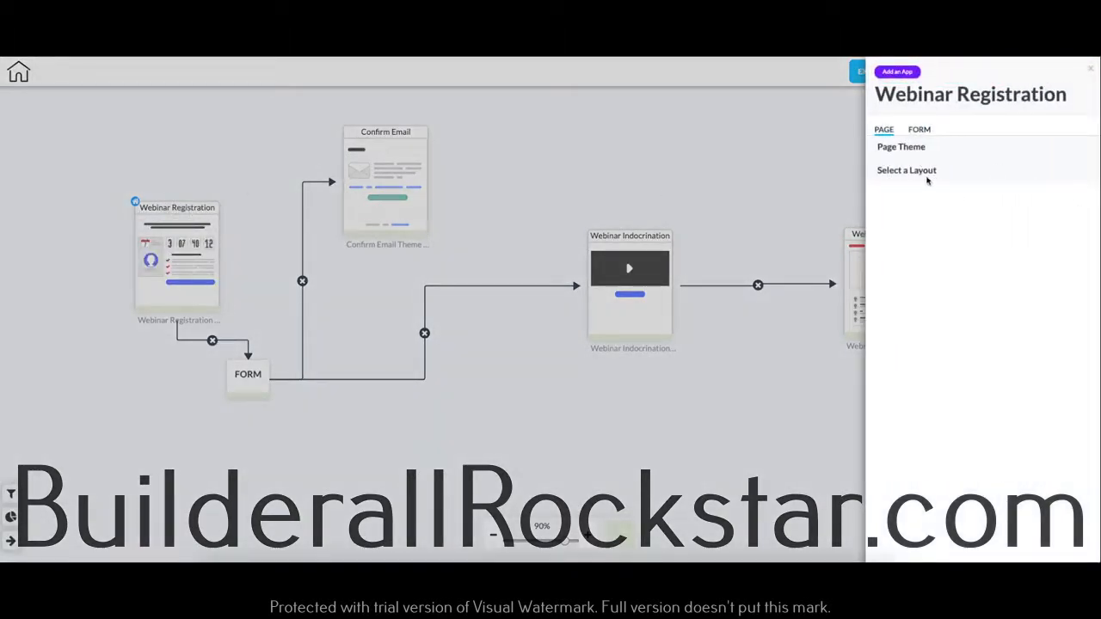
click(894, 148)
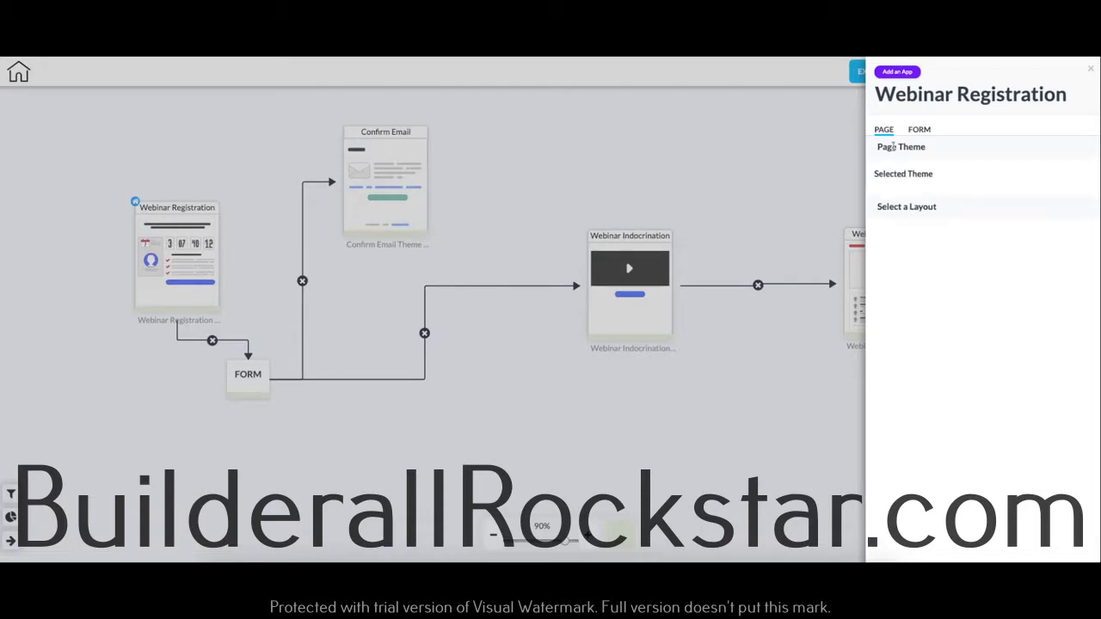
click(927, 192)
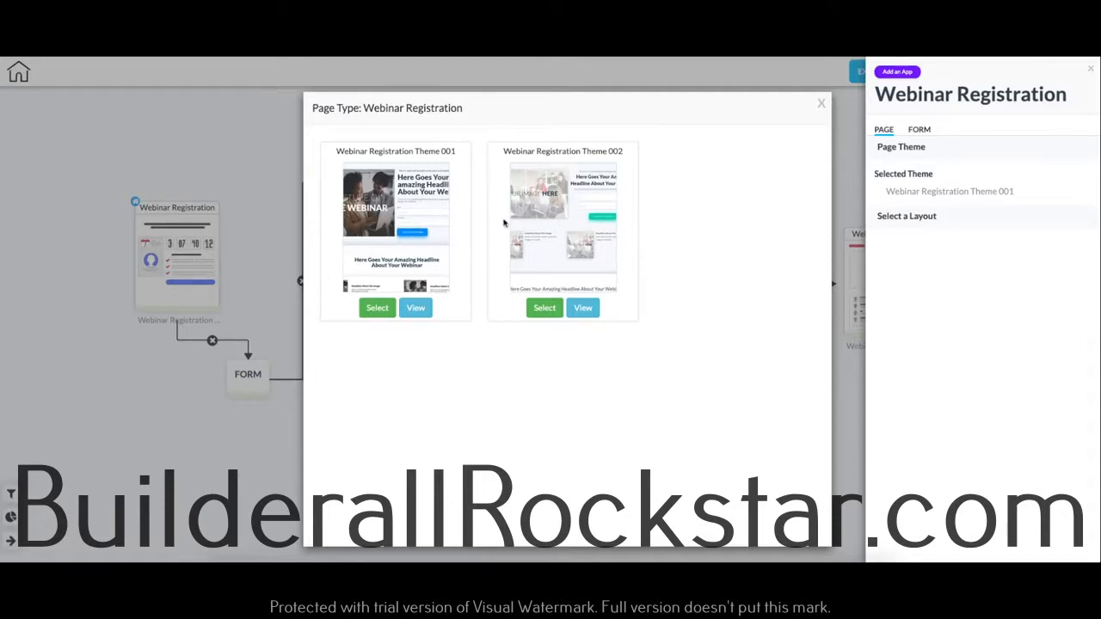
click(416, 308)
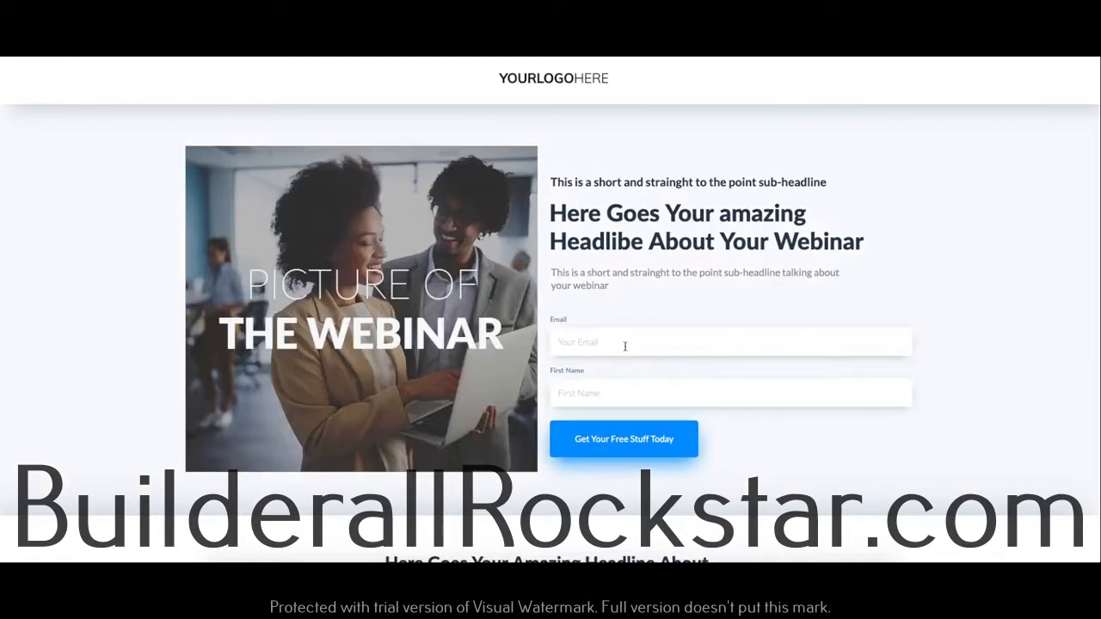
click(626, 346)
click(775, 381)
click(779, 346)
click(793, 395)
click(777, 345)
click(798, 394)
click(792, 347)
click(791, 347)
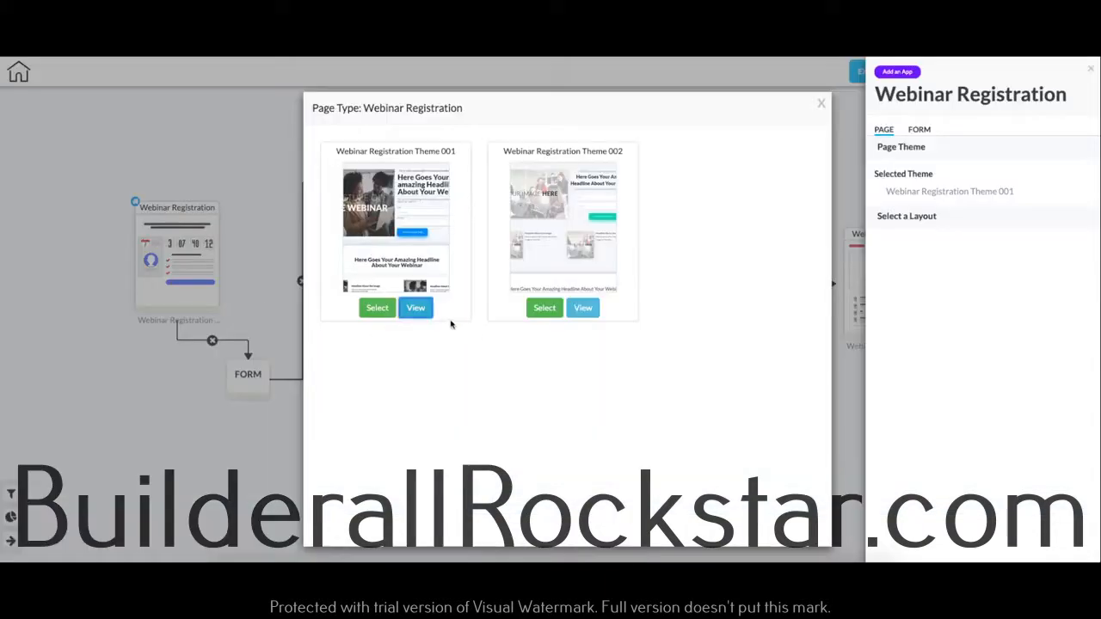
click(377, 308)
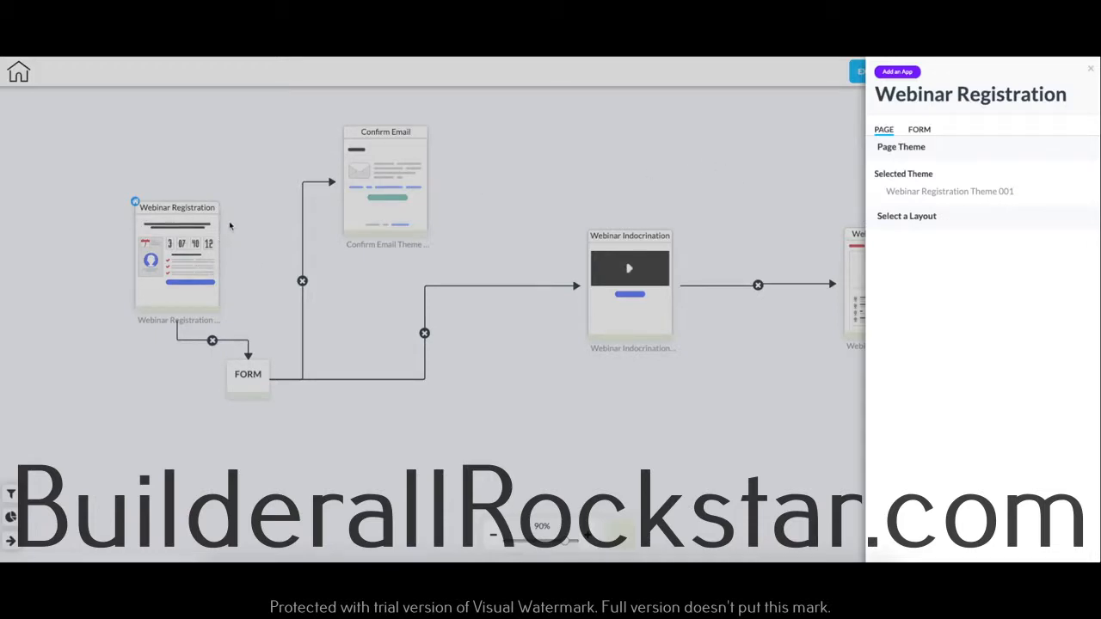
Step: Set the Webinar Registration form's service to MailingBoss and its list to "test"
mouse_move(899, 73)
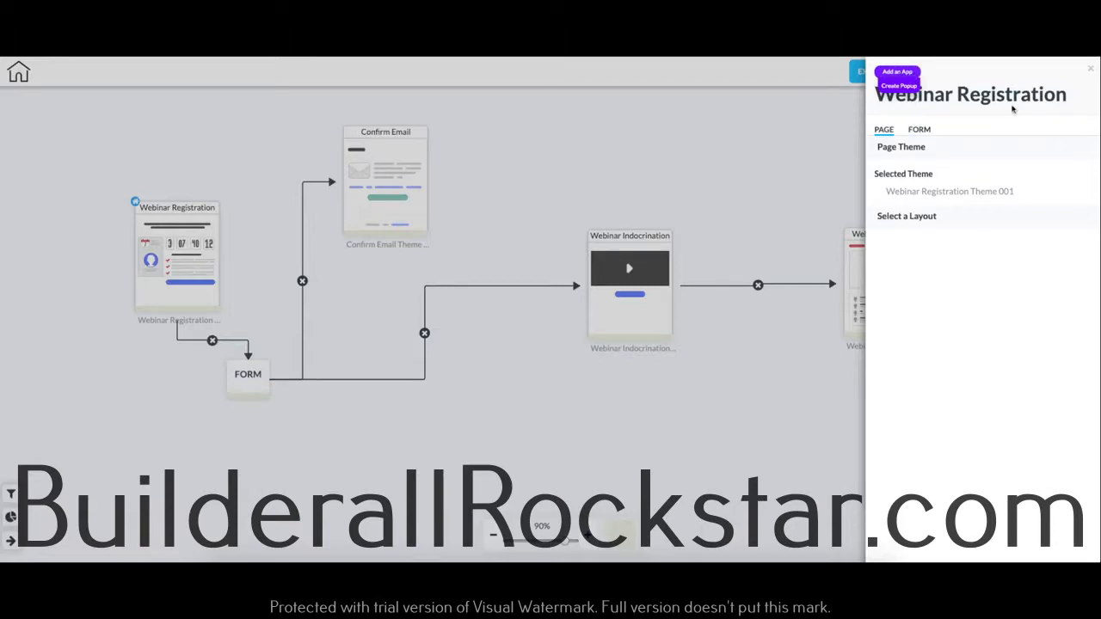
click(918, 129)
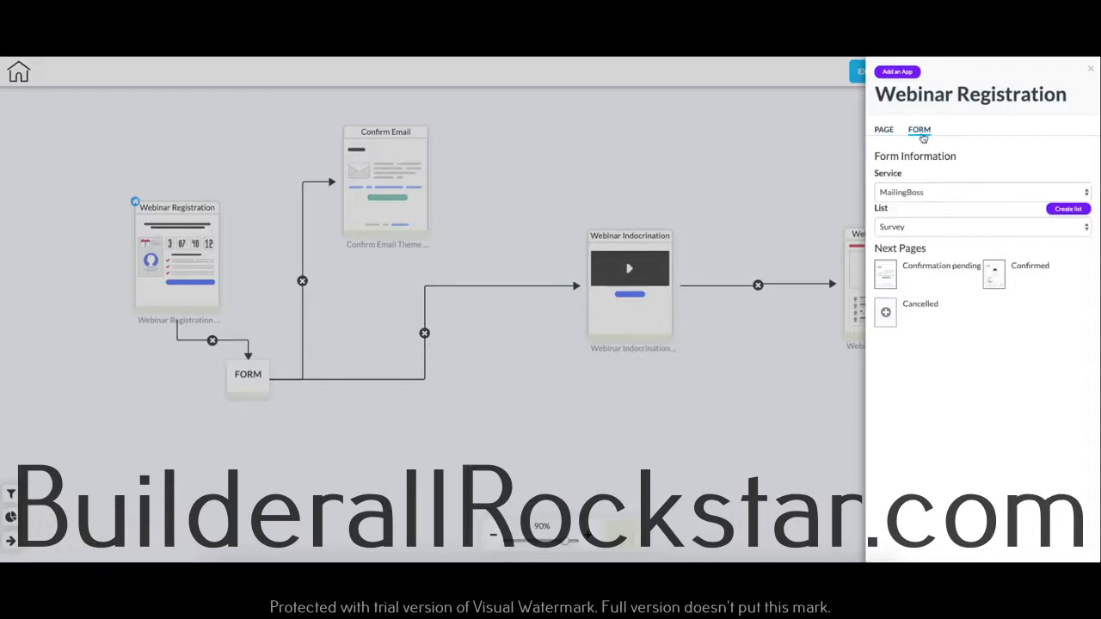
click(938, 193)
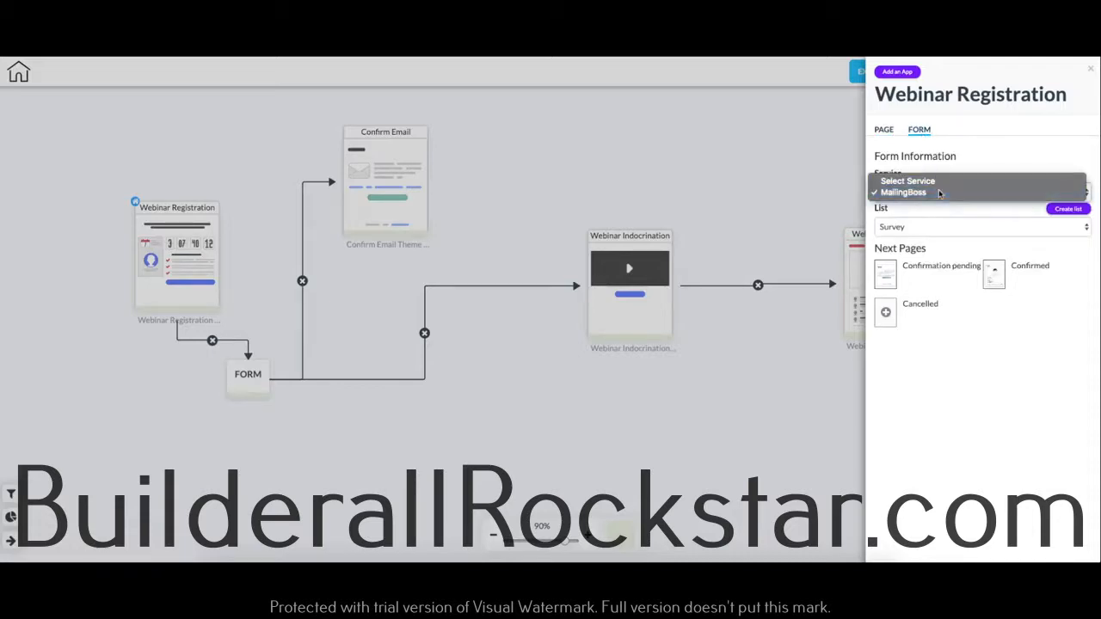
click(936, 194)
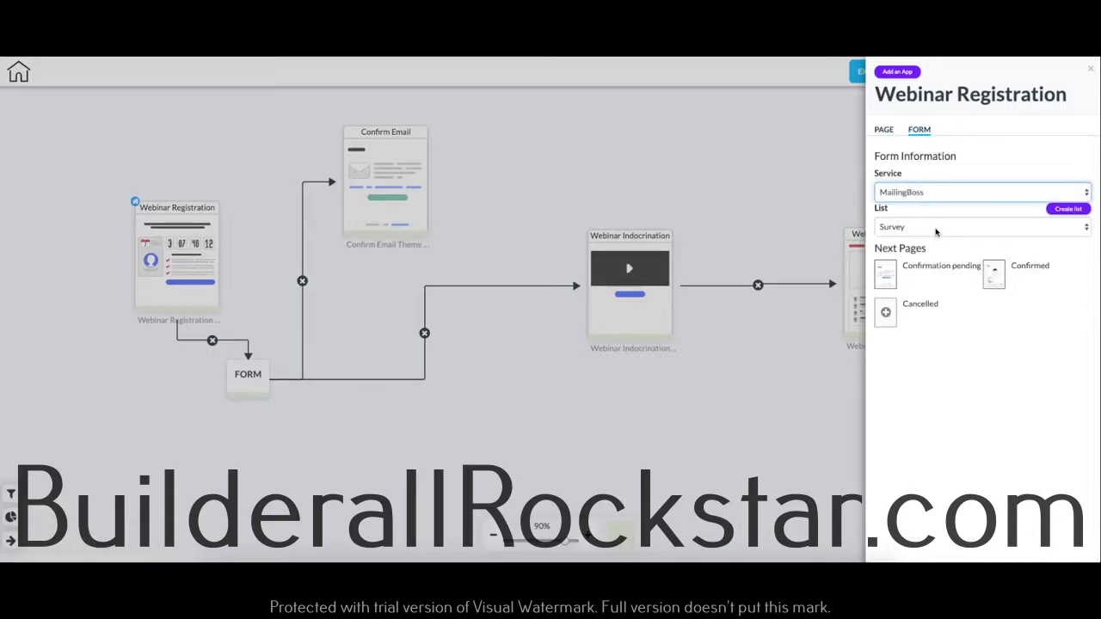
click(936, 229)
click(940, 210)
click(932, 229)
click(944, 213)
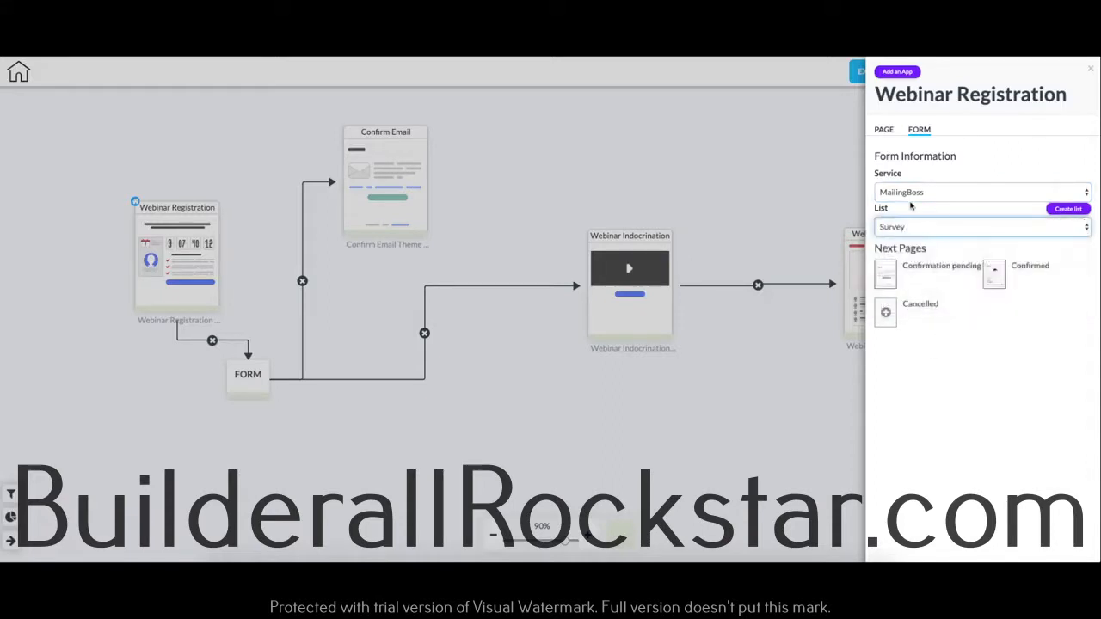
click(917, 228)
click(929, 306)
Step: Add a click-action popup to the Webinar Registration page using Popup Theme Generic, and close the page settings
click(907, 73)
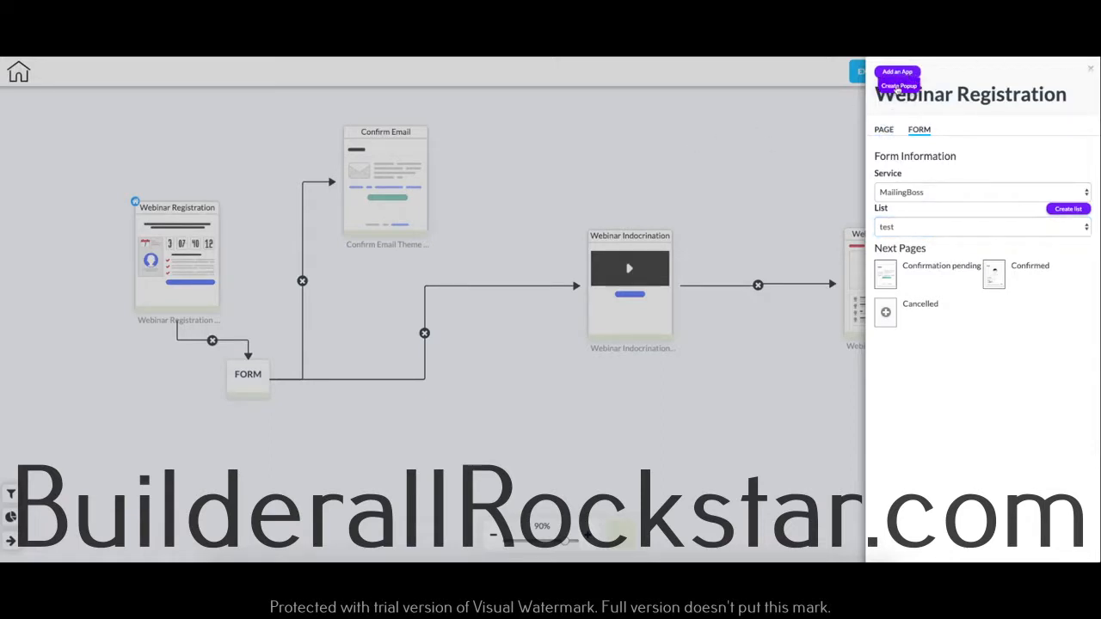
click(898, 86)
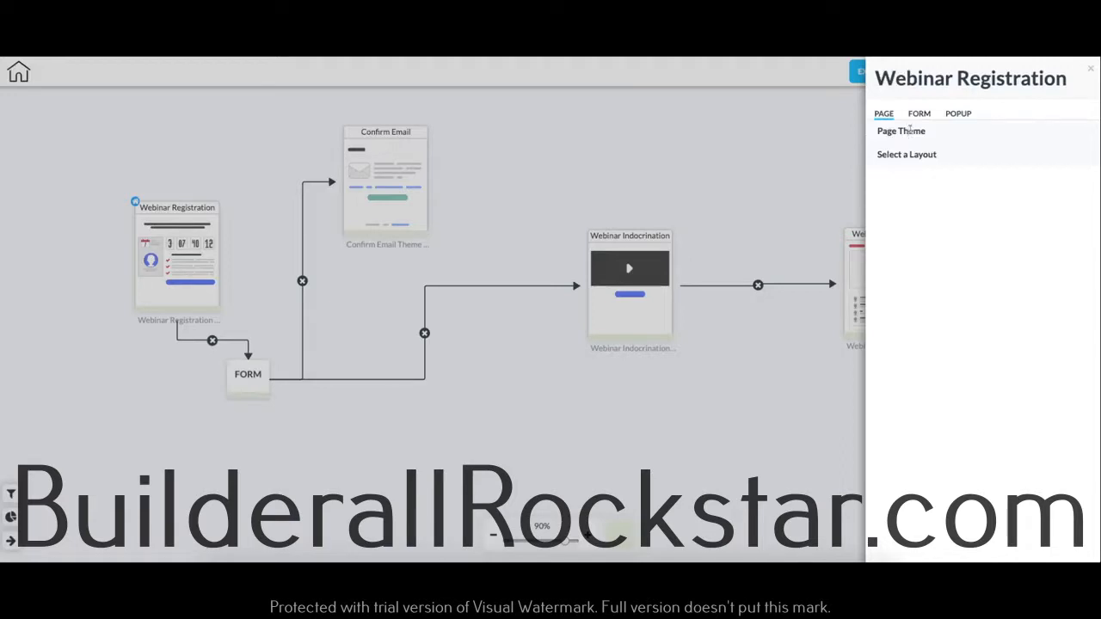
click(956, 115)
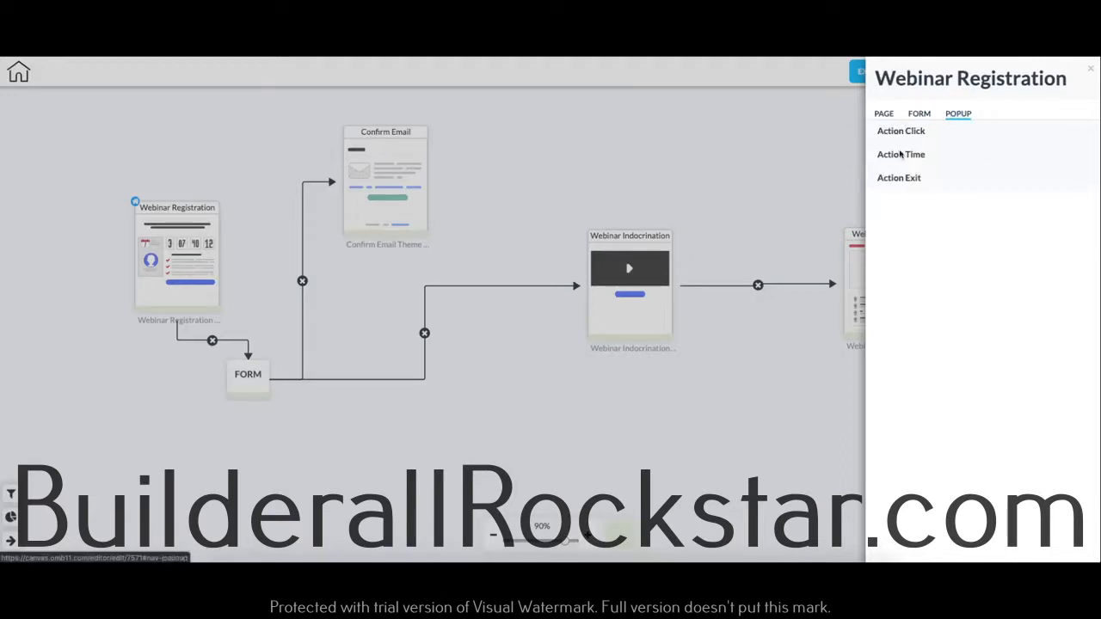
click(909, 131)
click(906, 162)
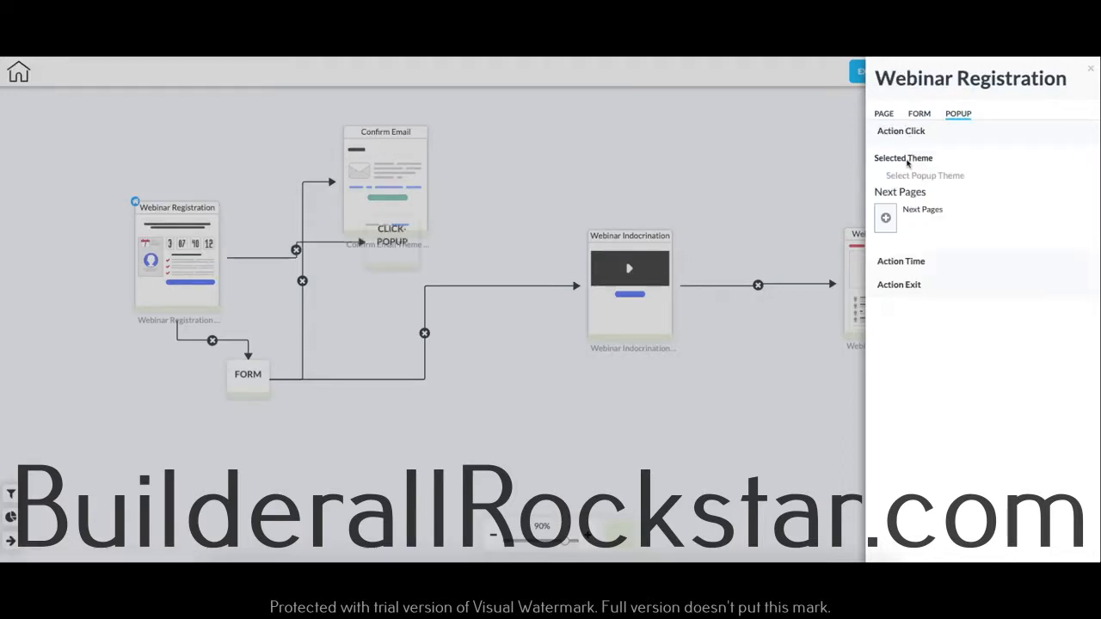
click(908, 179)
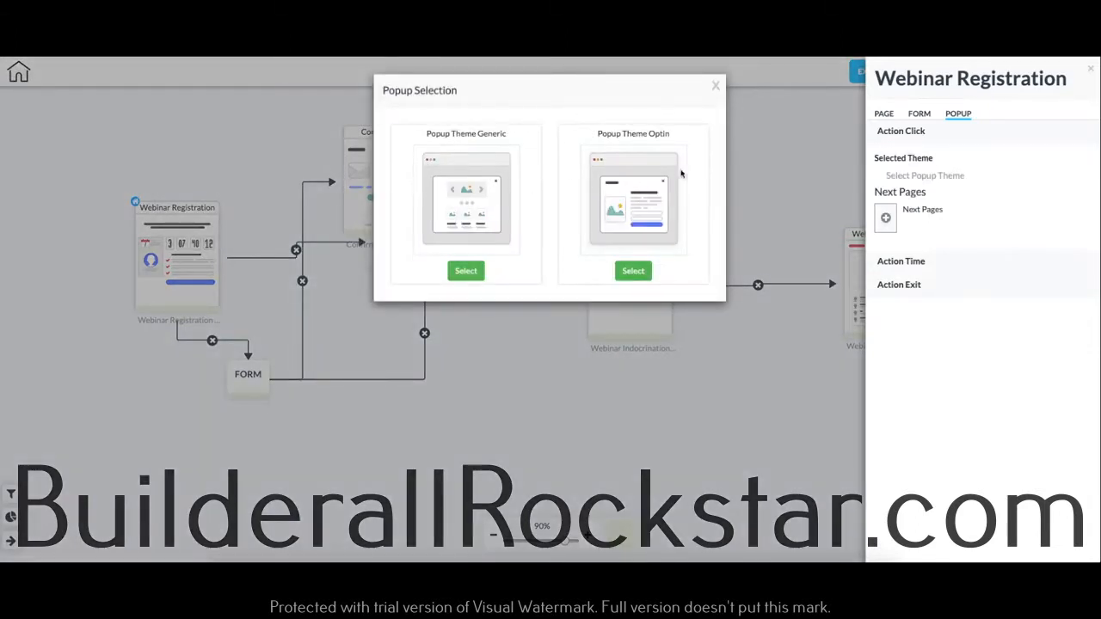
click(467, 272)
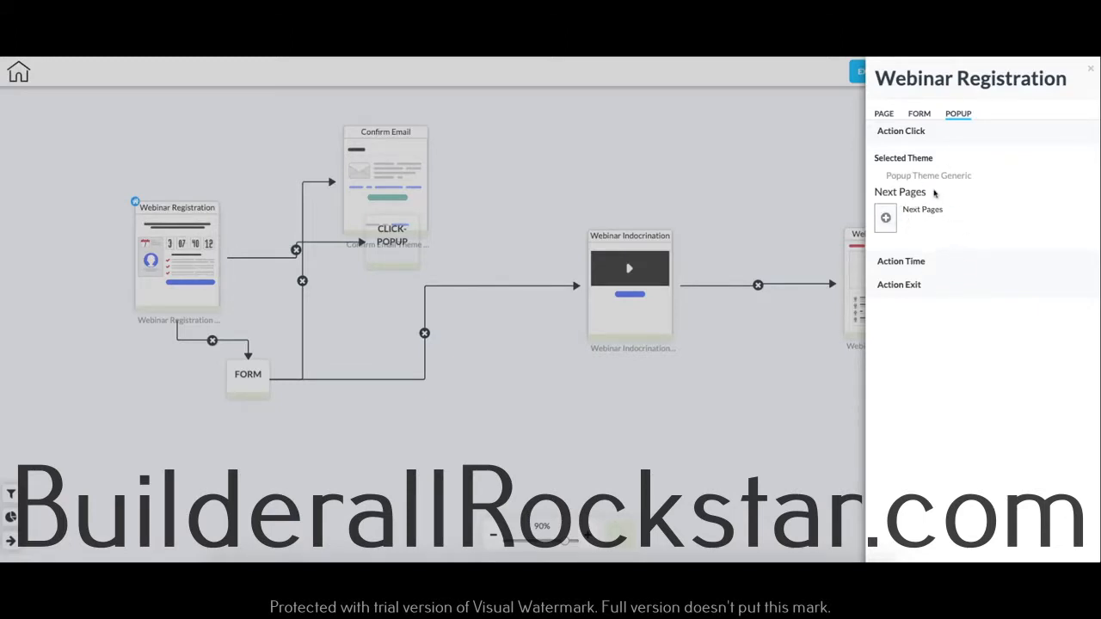
click(1088, 67)
Step: Move the click popup block off the Confirm Email page to a free spot above Webinar Registration
drag(412, 244, 290, 135)
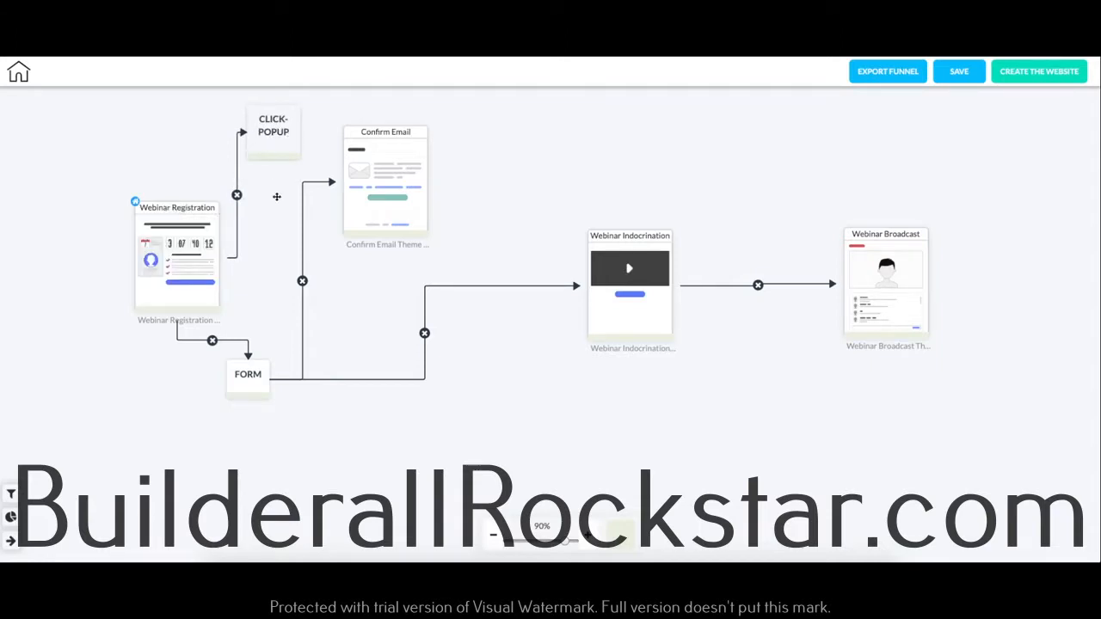
right_click(276, 125)
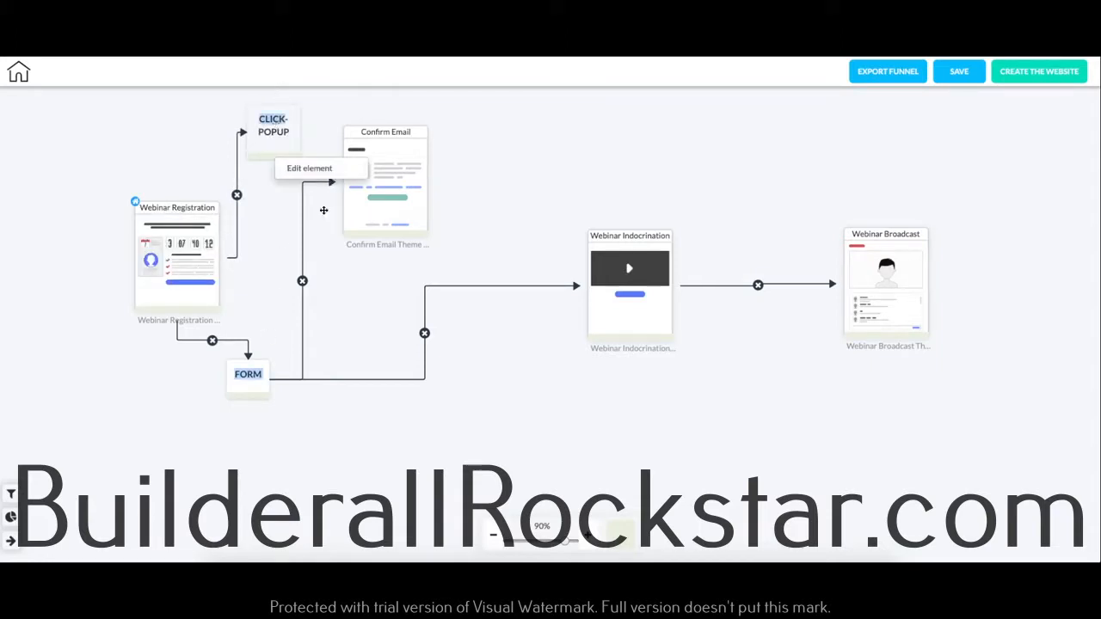
click(275, 354)
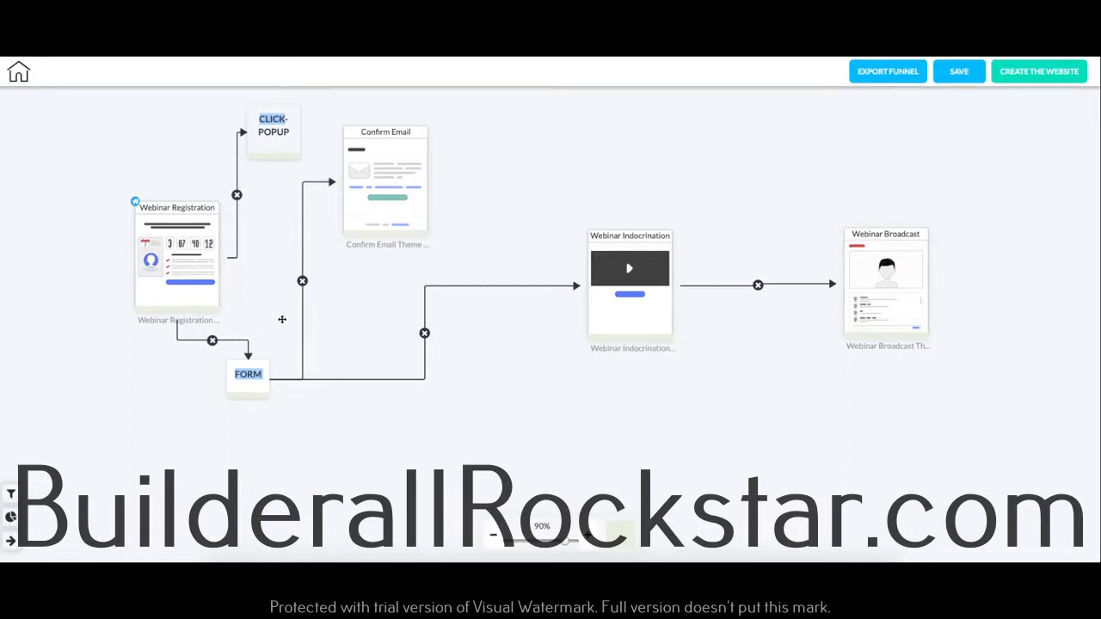
Step: Shift the Confirm Email page away from the popup block and set its theme to Confirme Email Business Theme
mouse_move(396, 146)
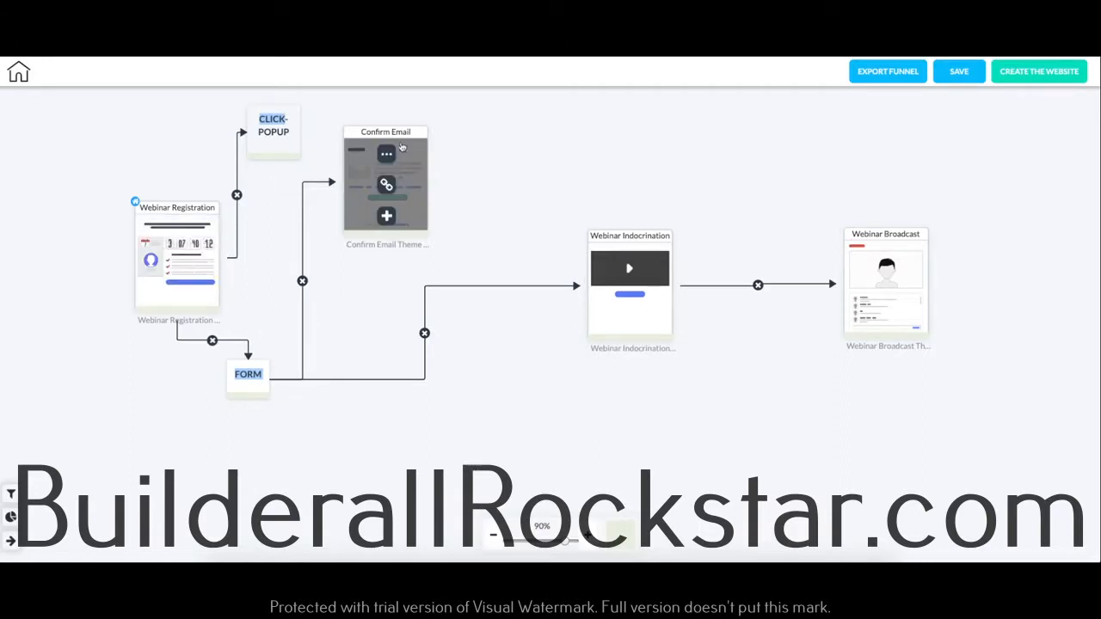
drag(396, 146, 443, 147)
click(434, 152)
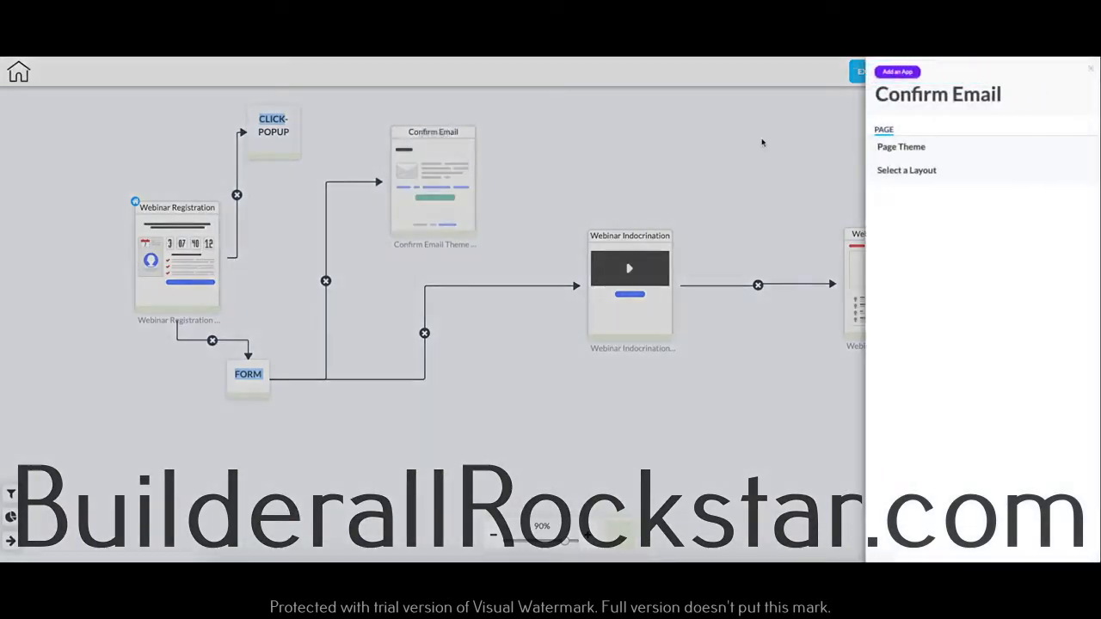
click(897, 191)
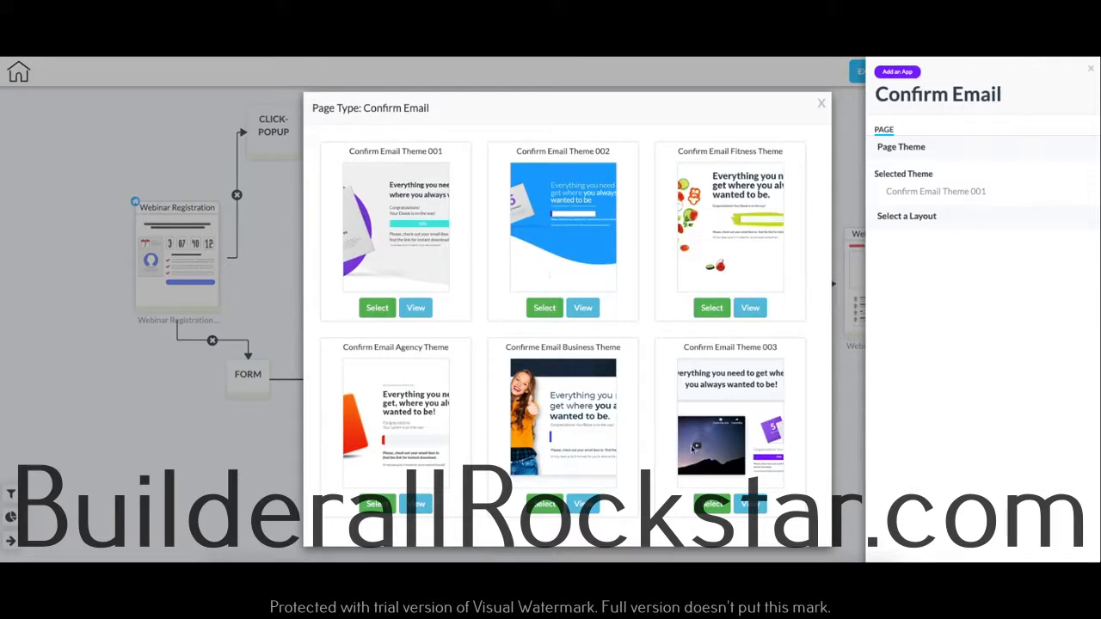
click(544, 504)
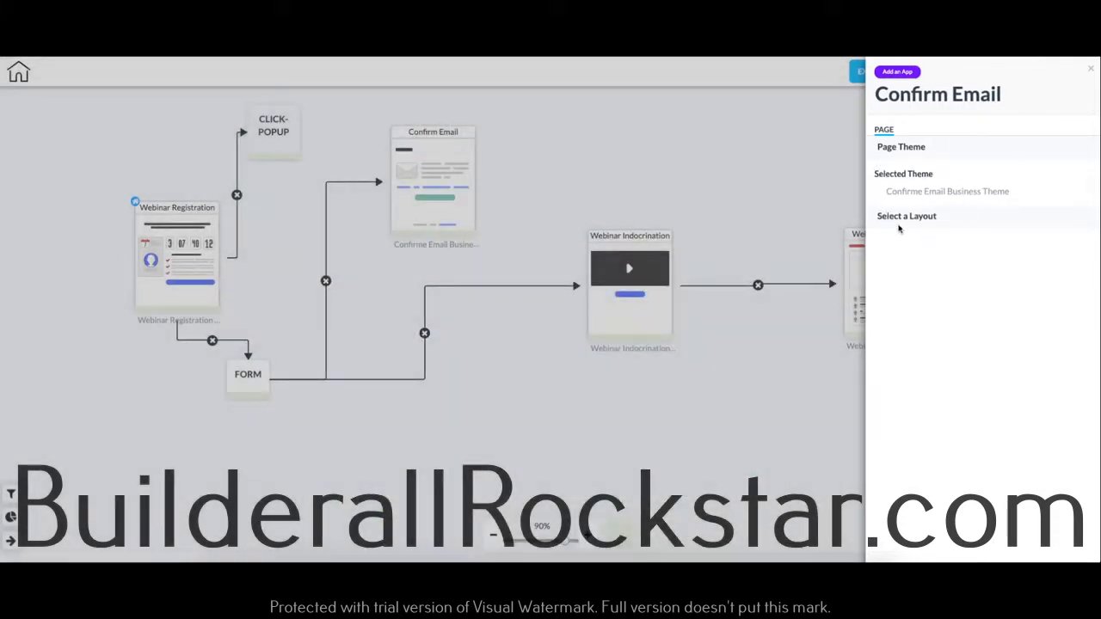
click(1091, 68)
Step: Shift the Webinar Broadcast page closer to Webinar Indocrination and start adding a new layout from its page settings
drag(887, 233, 859, 236)
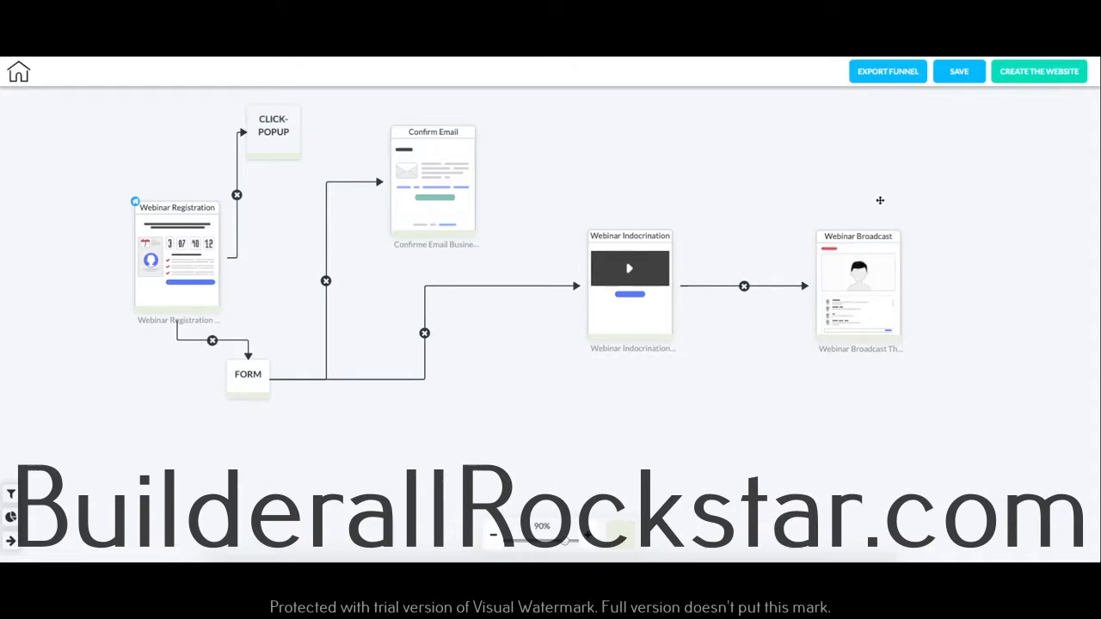
mouse_move(892, 235)
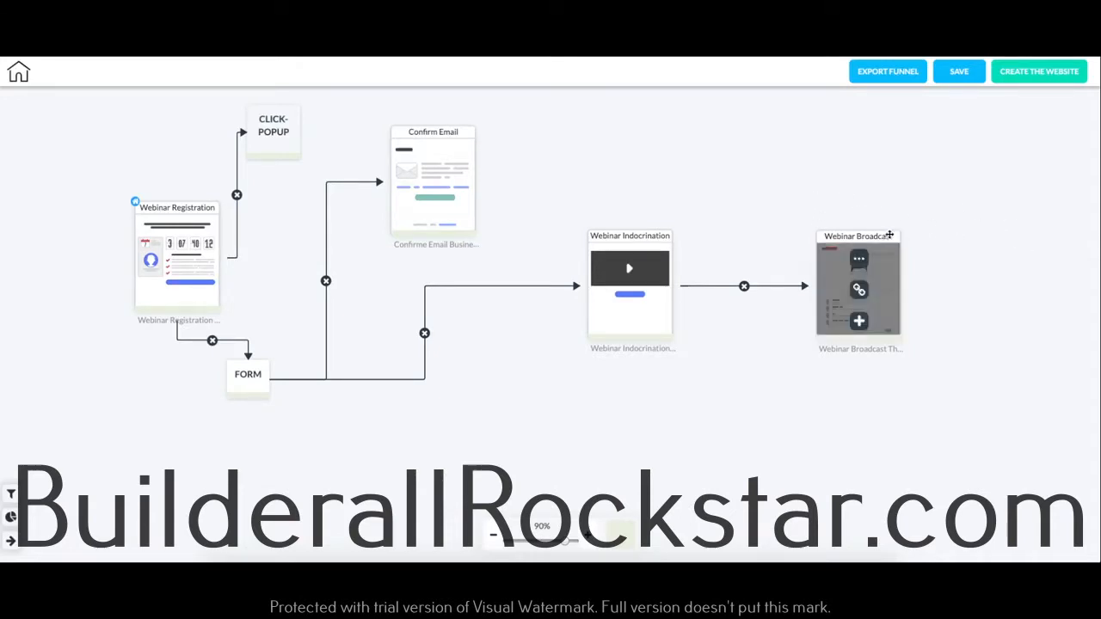
click(860, 258)
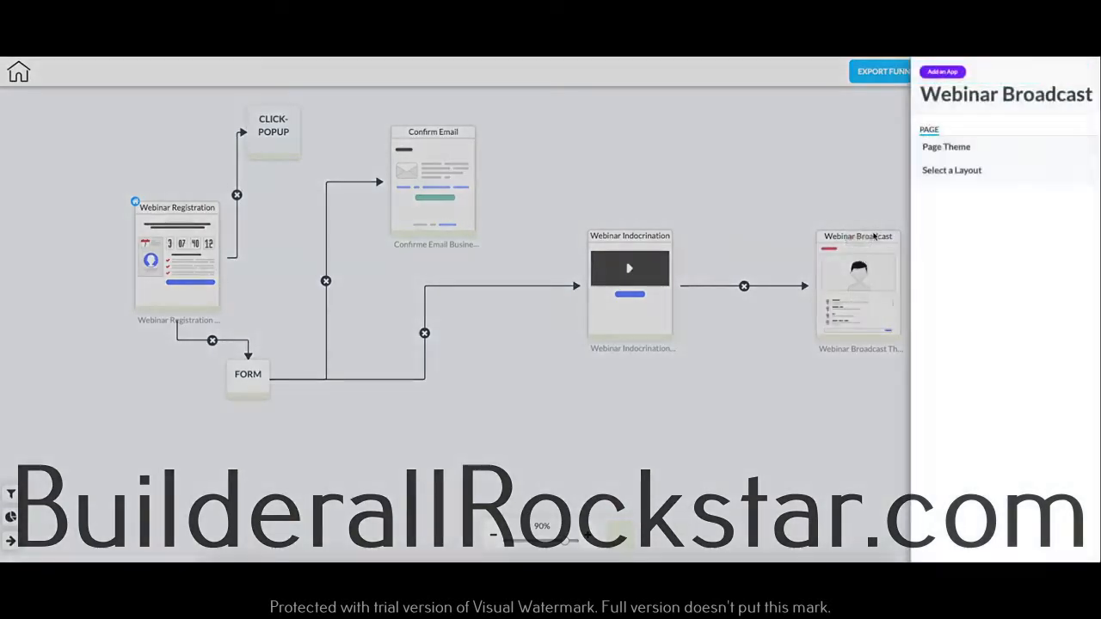
click(913, 170)
click(934, 216)
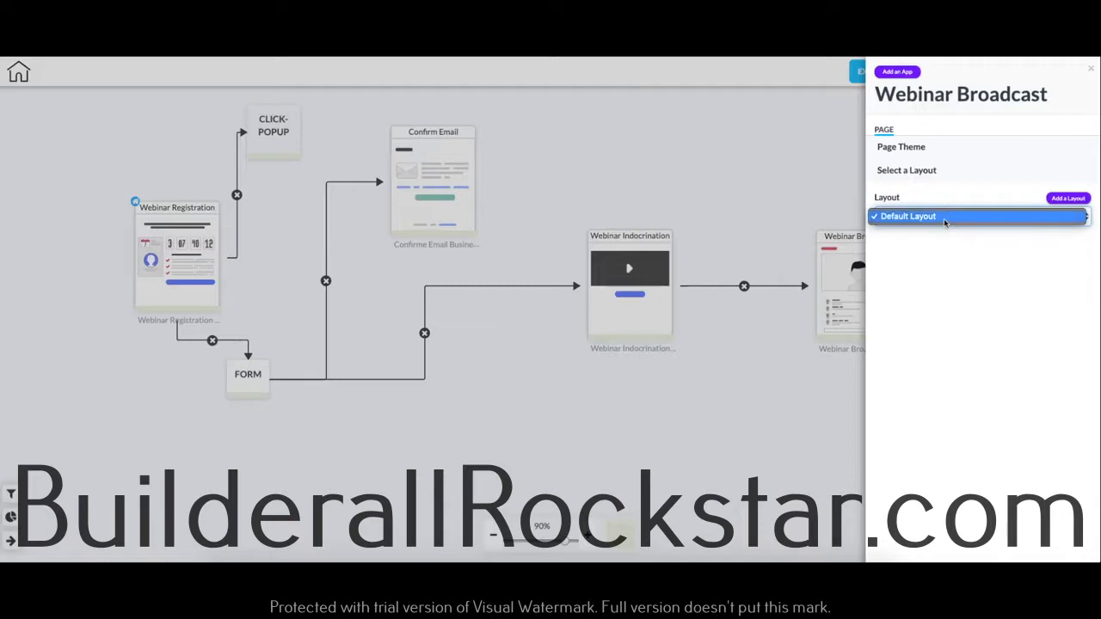
click(944, 217)
click(1068, 197)
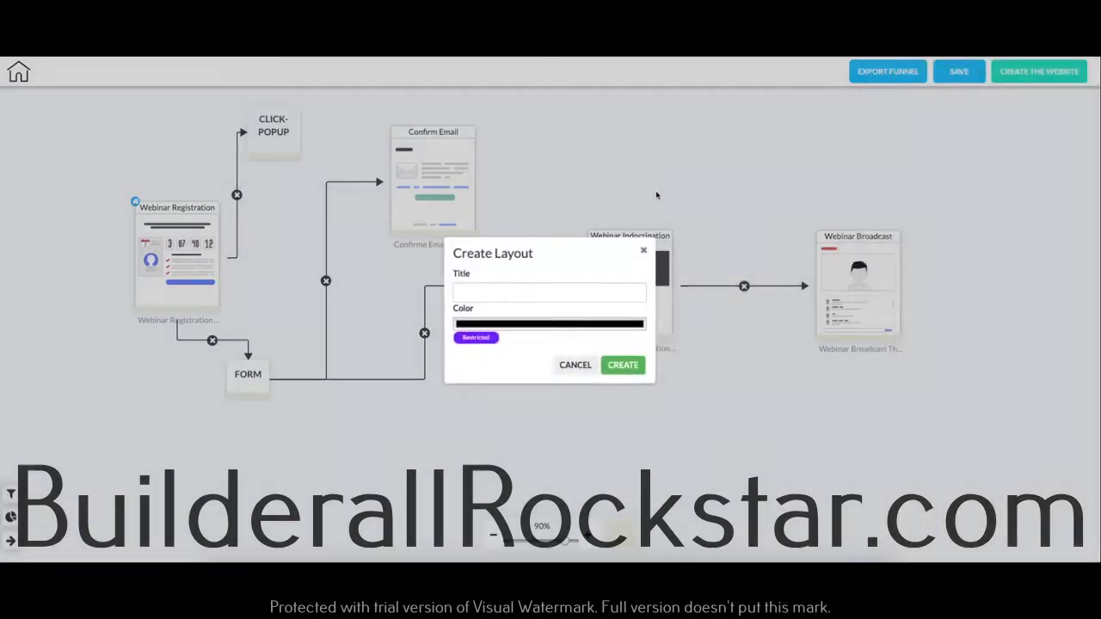
Step: Title the new layout "osjbhef" and give it a green color
click(548, 293)
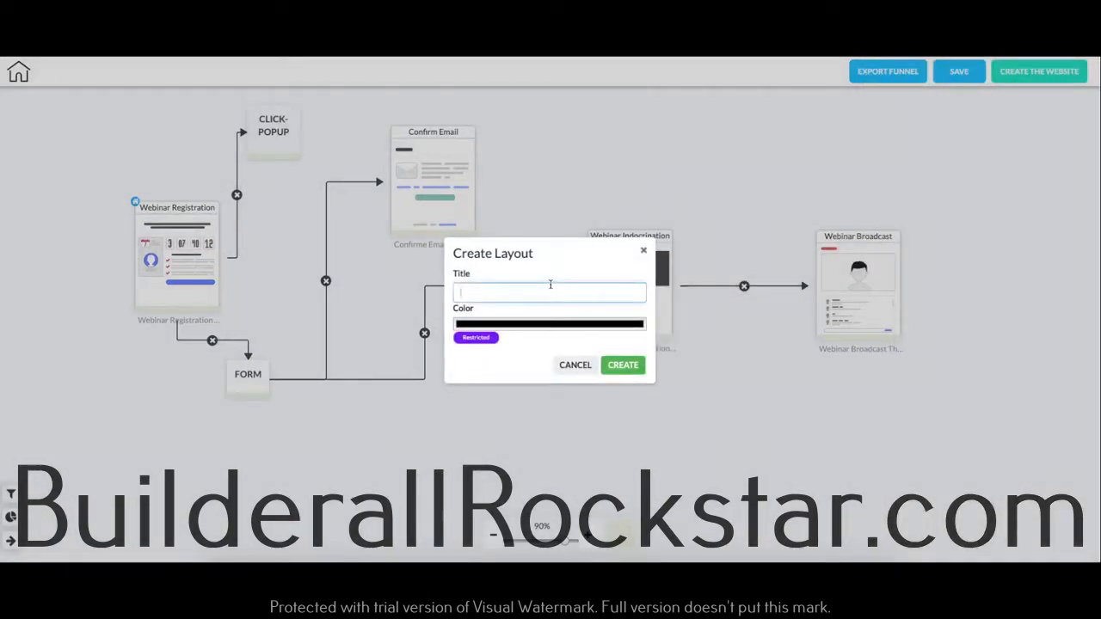
text(osjbhef)
click(492, 323)
drag(110, 449, 121, 404)
click(125, 525)
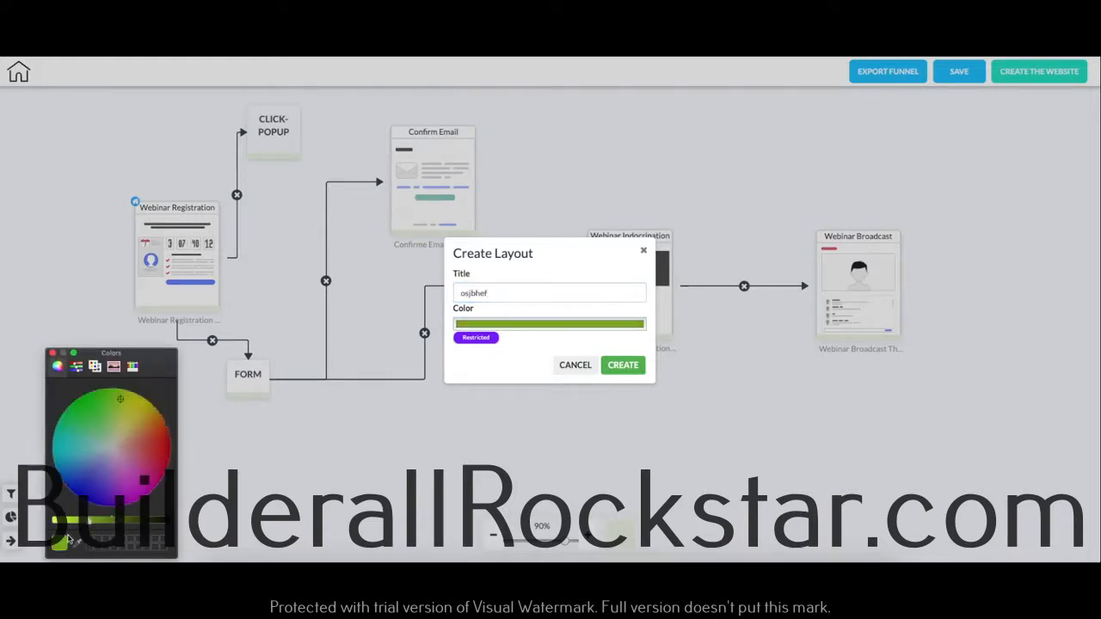
click(52, 354)
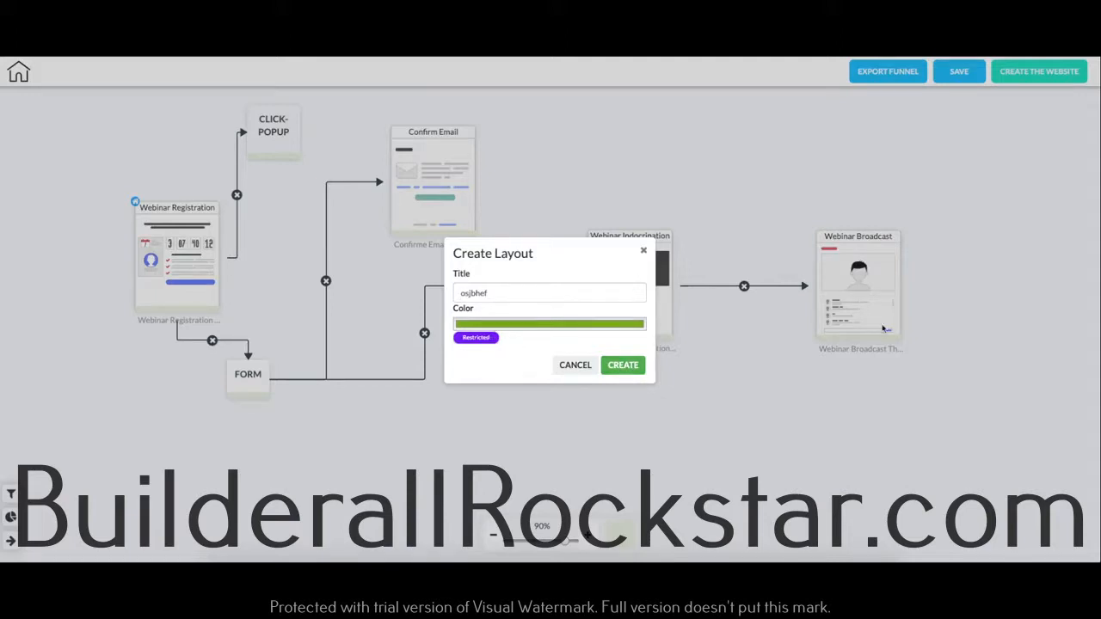
Step: Make the layout restricted, with its restricted area opened via Email Marketing, and create it
click(478, 338)
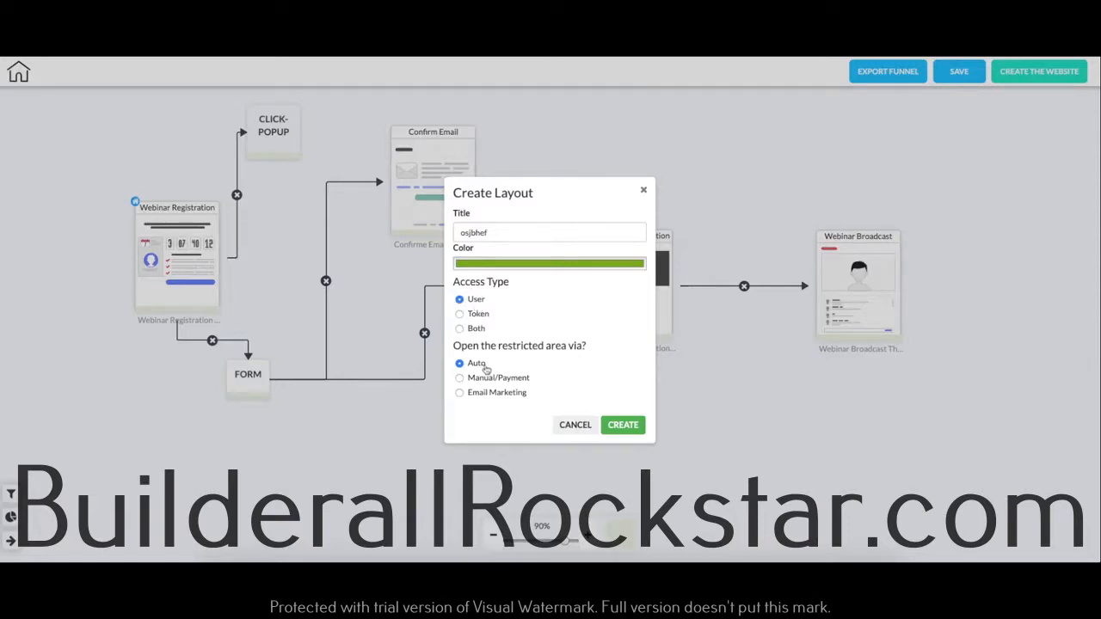
click(499, 396)
click(623, 424)
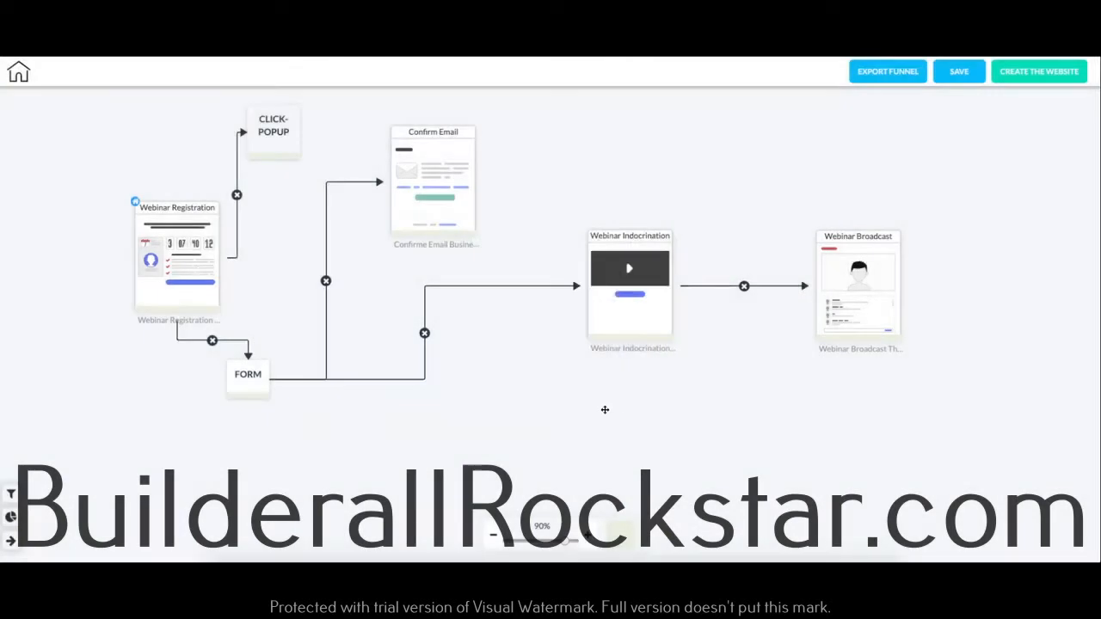
Step: Assign the osjbhef layout to the Webinar Broadcast page and close the page settings
mouse_move(874, 240)
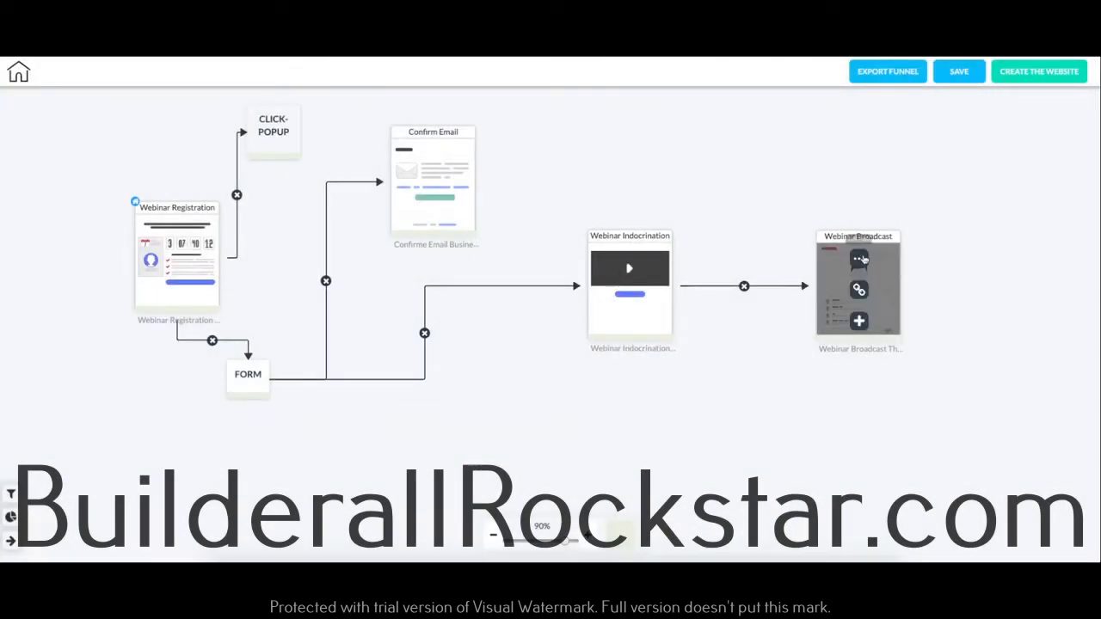
click(872, 239)
click(906, 169)
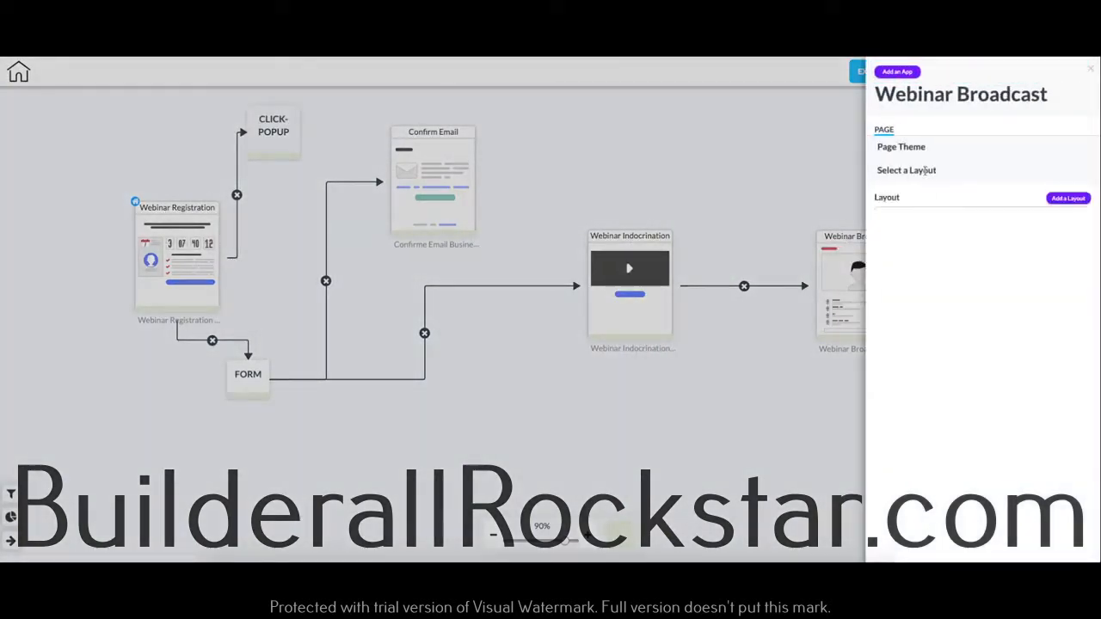
click(981, 216)
click(897, 227)
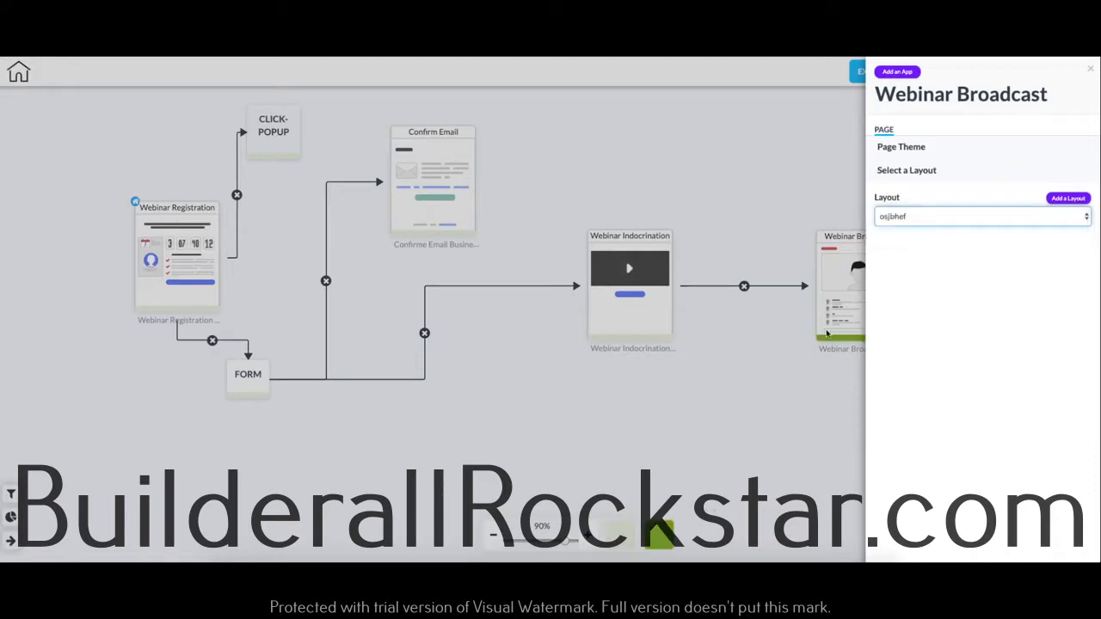
click(1091, 69)
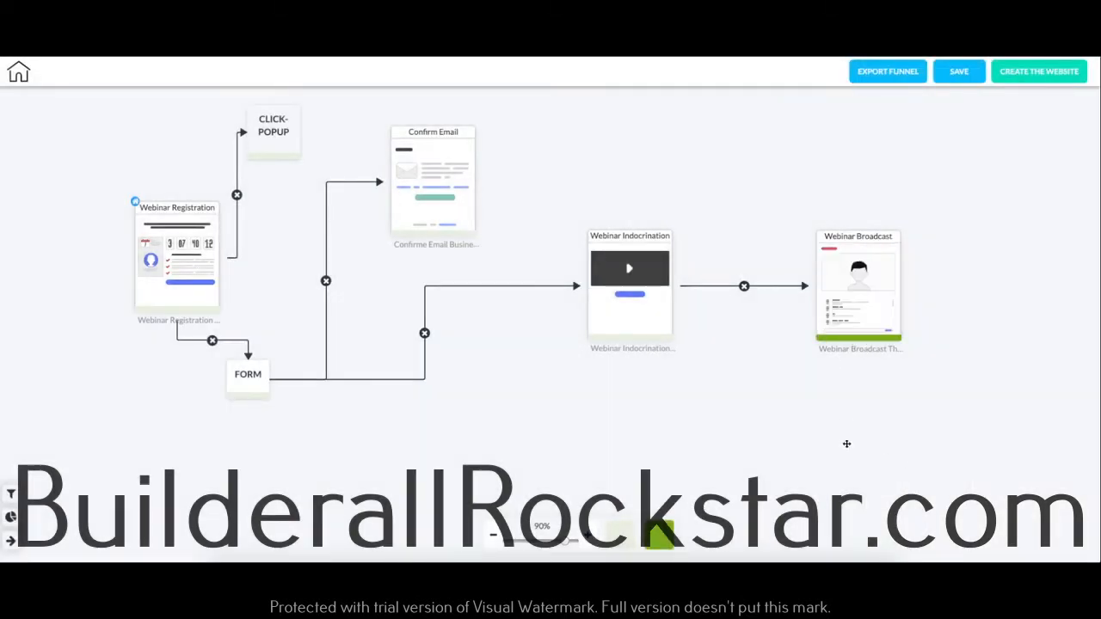
Step: Move Webinar Broadcast closer to Webinar Indocrination, and remove and recreate the link between the two pages
drag(864, 237, 837, 241)
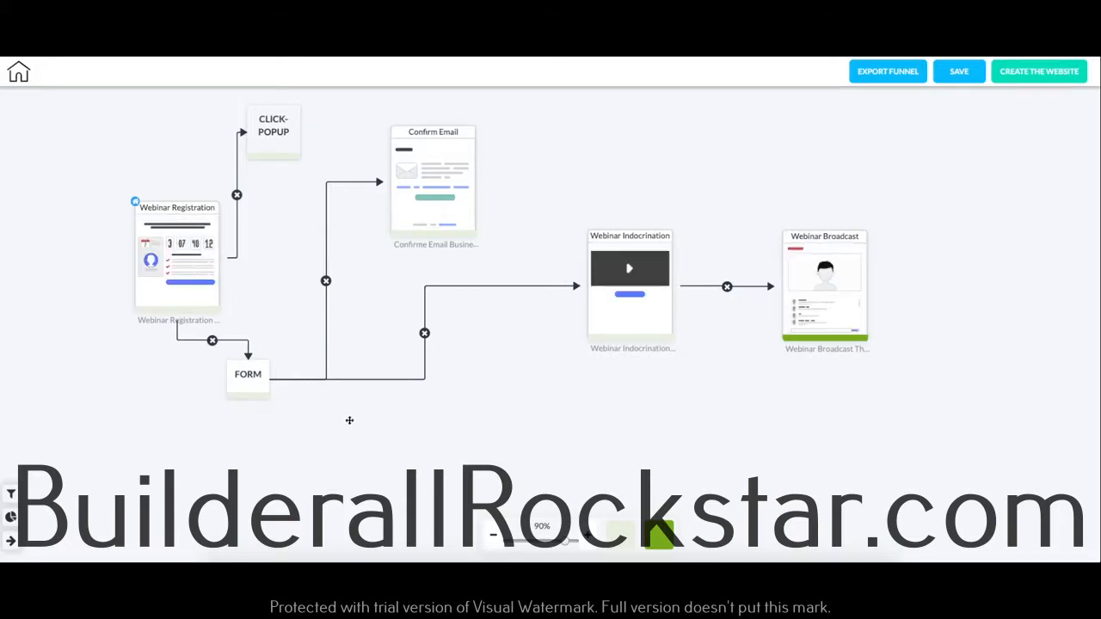
click(727, 286)
click(631, 288)
mouse_move(842, 275)
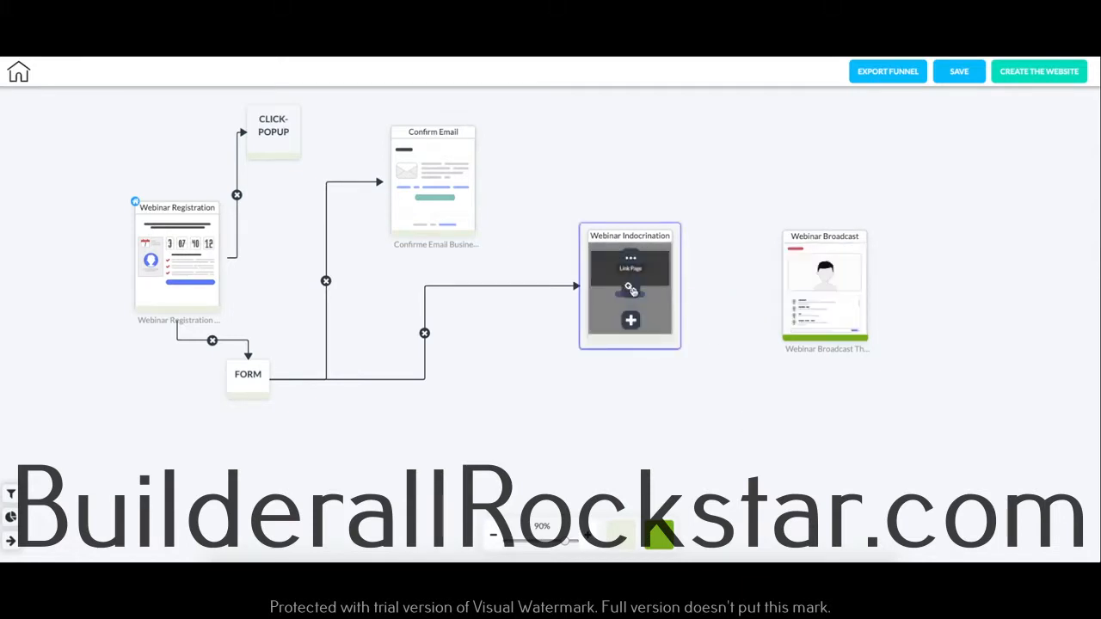
click(851, 277)
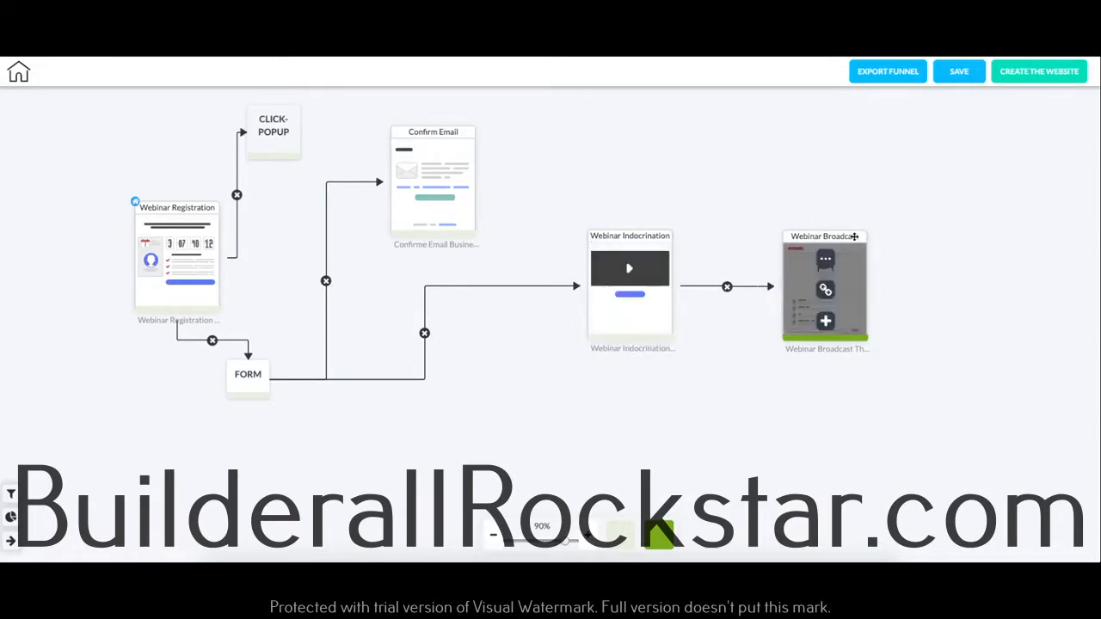
drag(854, 235, 825, 234)
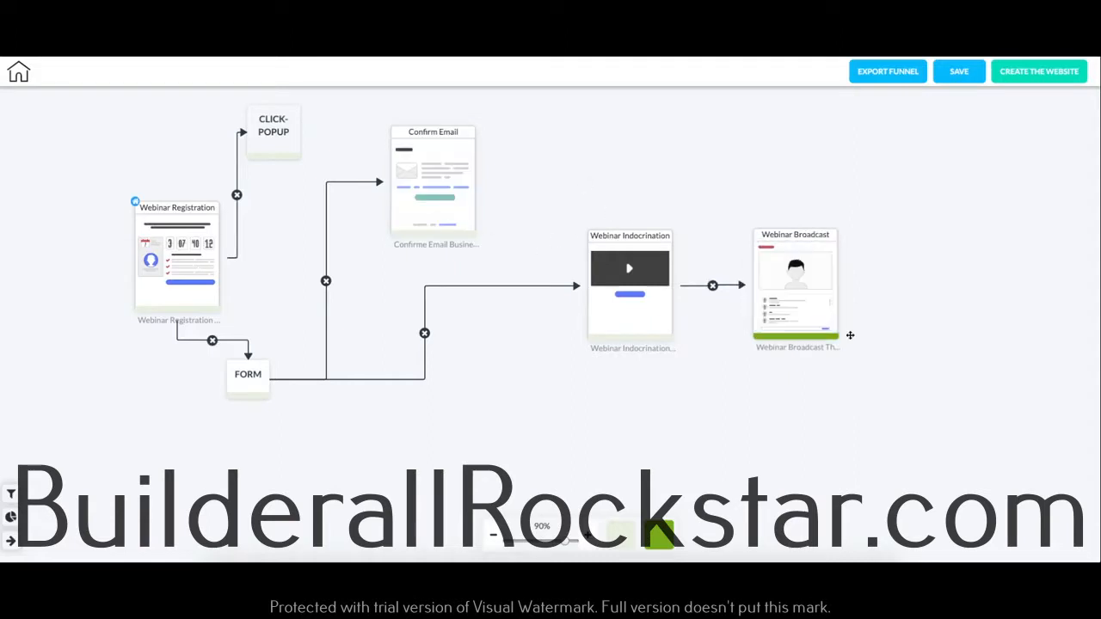
Step: Add a Product Launch Order page linked after Webinar Broadcast and shift it slightly upward
click(795, 320)
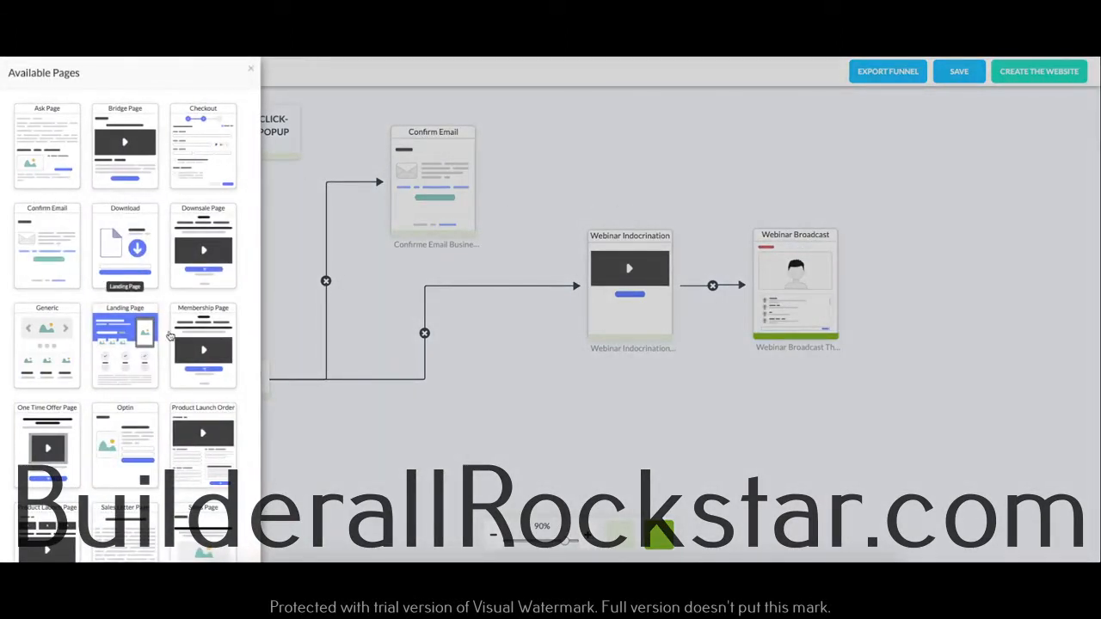
scroll(157, 299, down, 2)
click(207, 310)
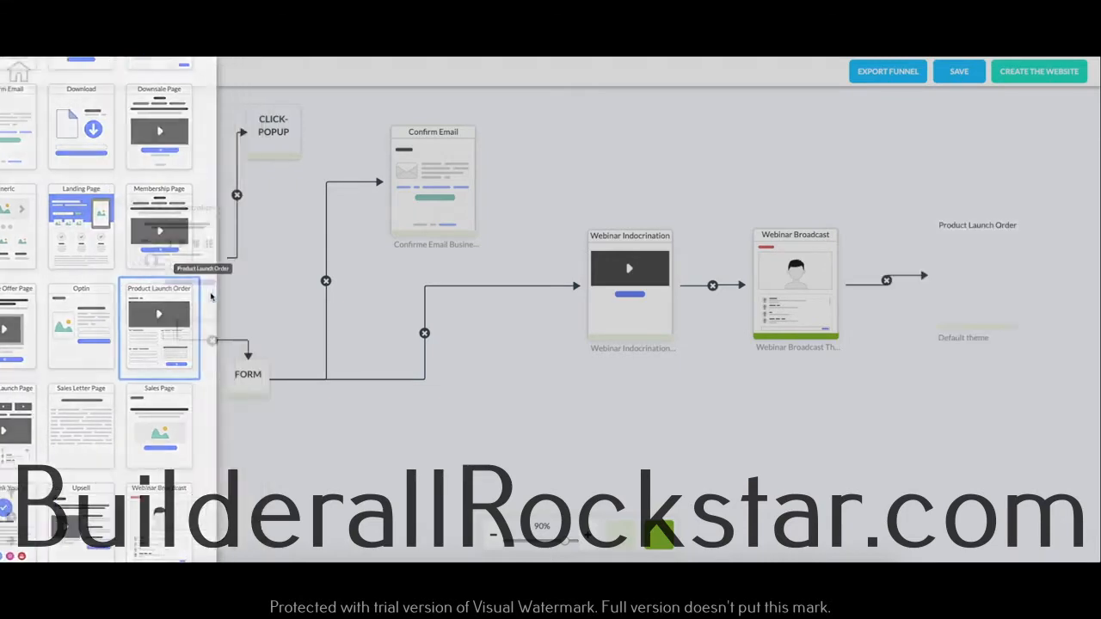
drag(1013, 226, 1017, 188)
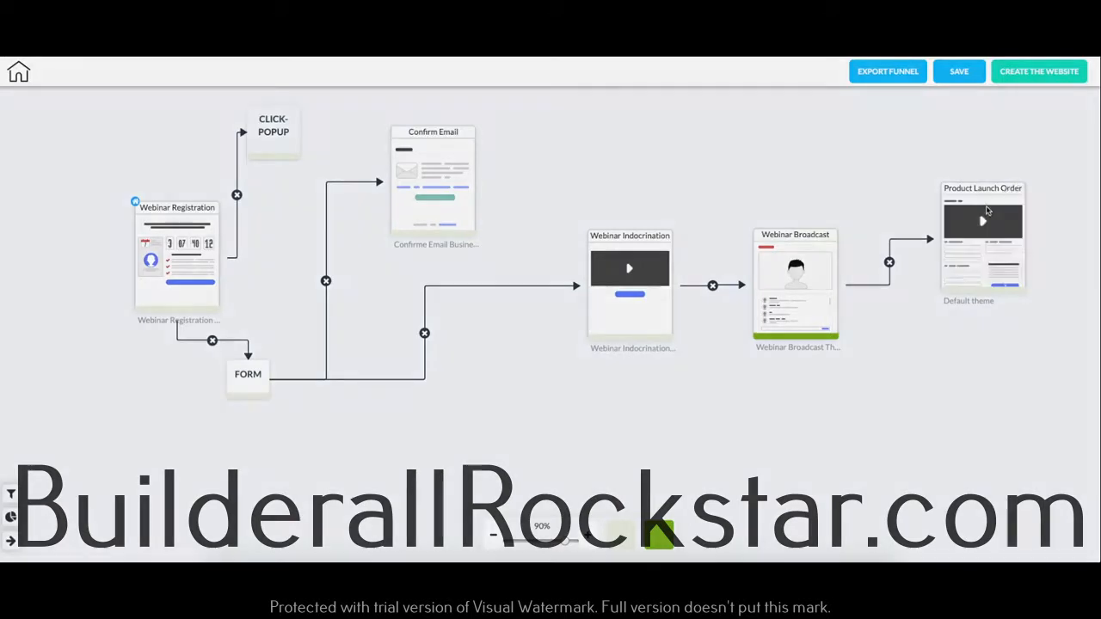
Step: Set the Product Launch Order page's theme to Product Launch Order Theme 003
click(987, 211)
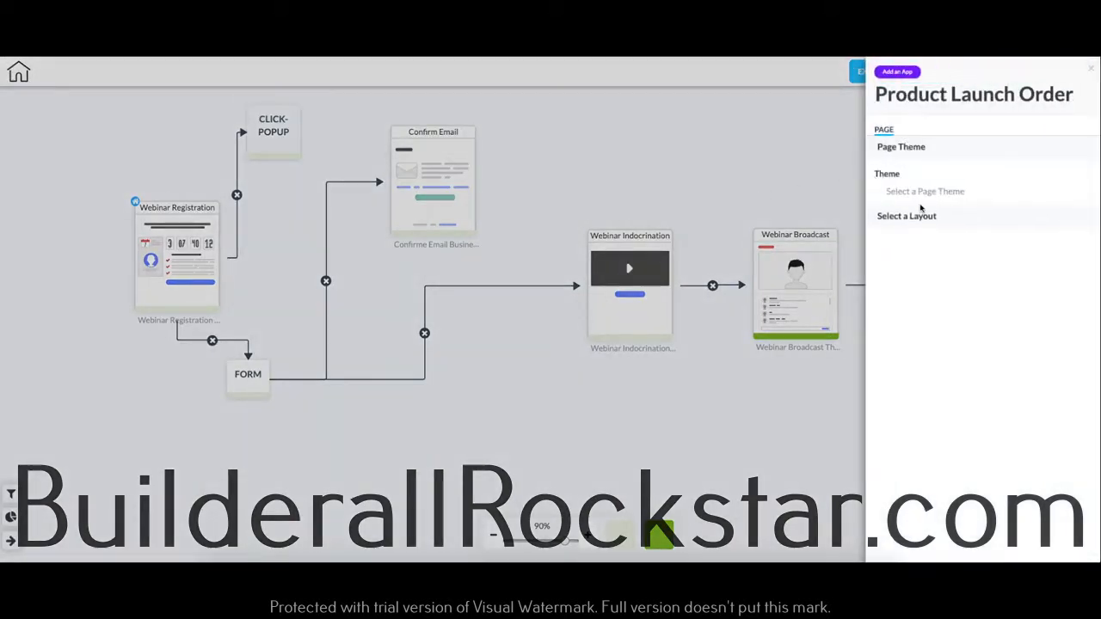
click(934, 191)
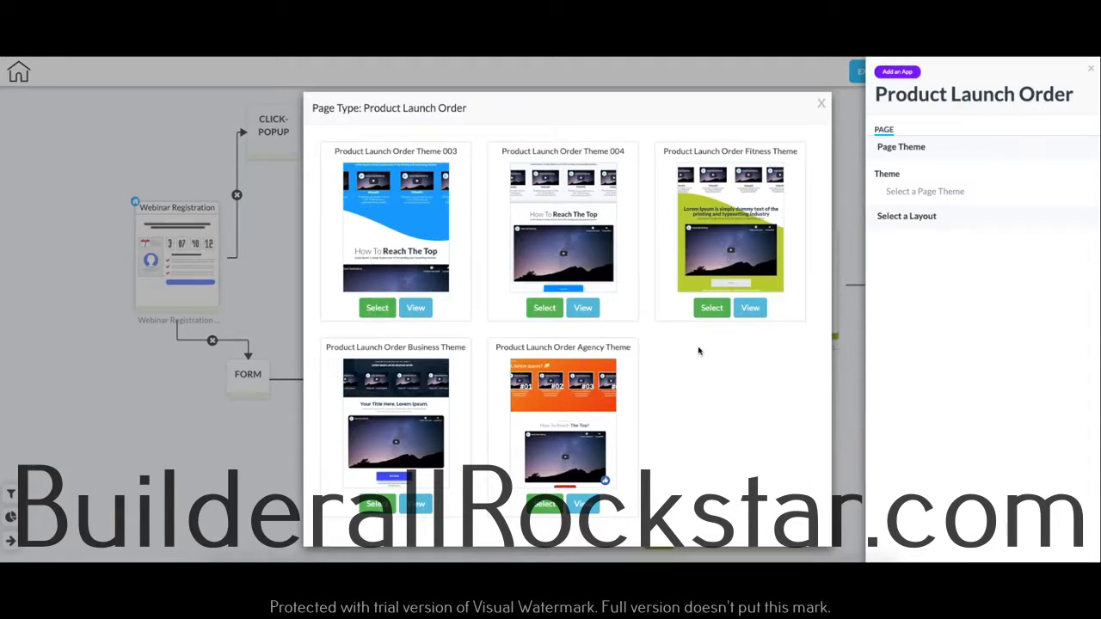
click(380, 311)
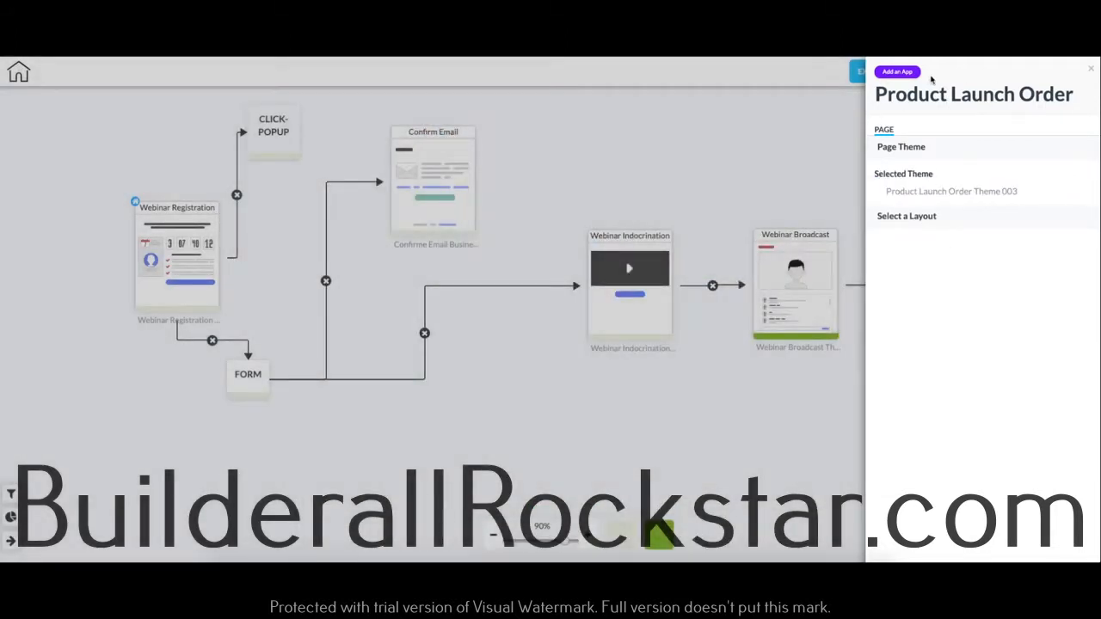
Step: Add a checkout to the Product Launch Order page with title "sdfsdf" and price 1, and close the page settings
click(905, 73)
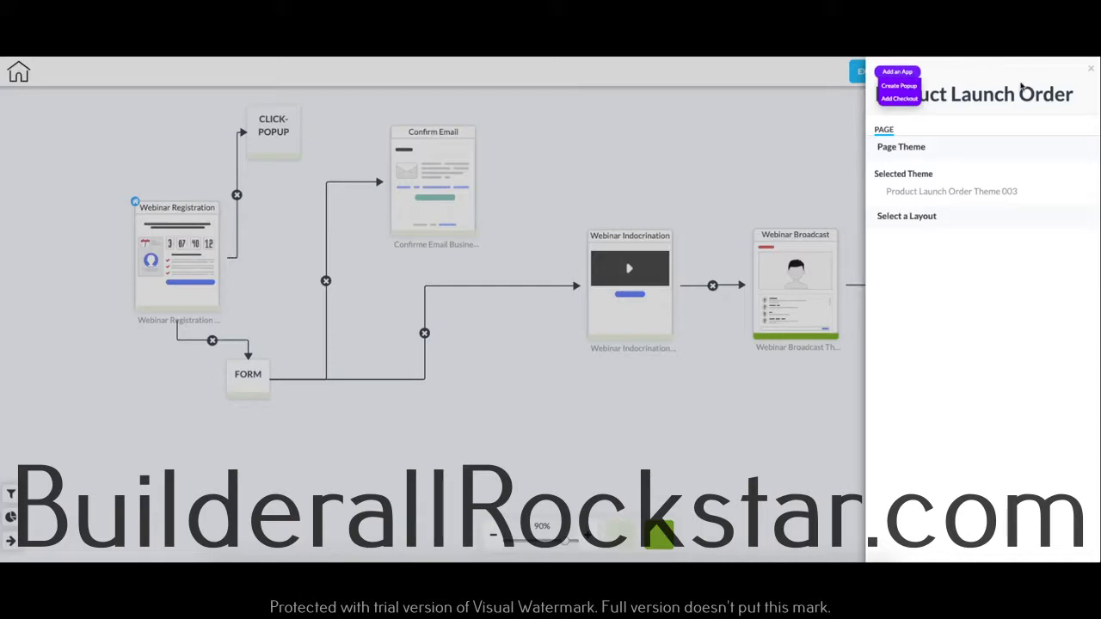
click(901, 100)
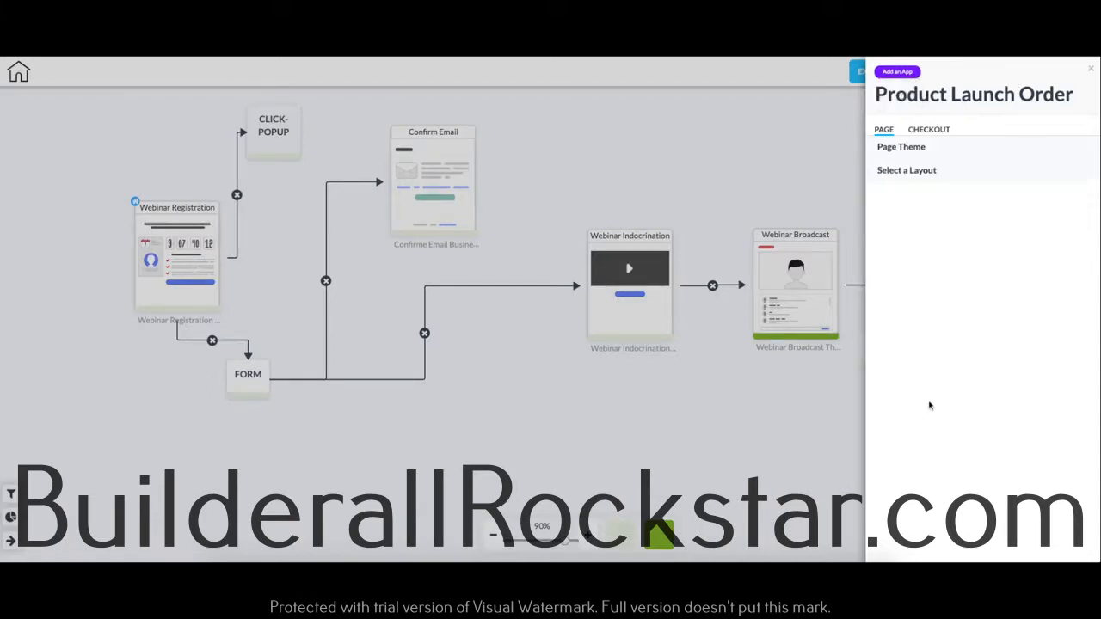
click(929, 129)
click(920, 192)
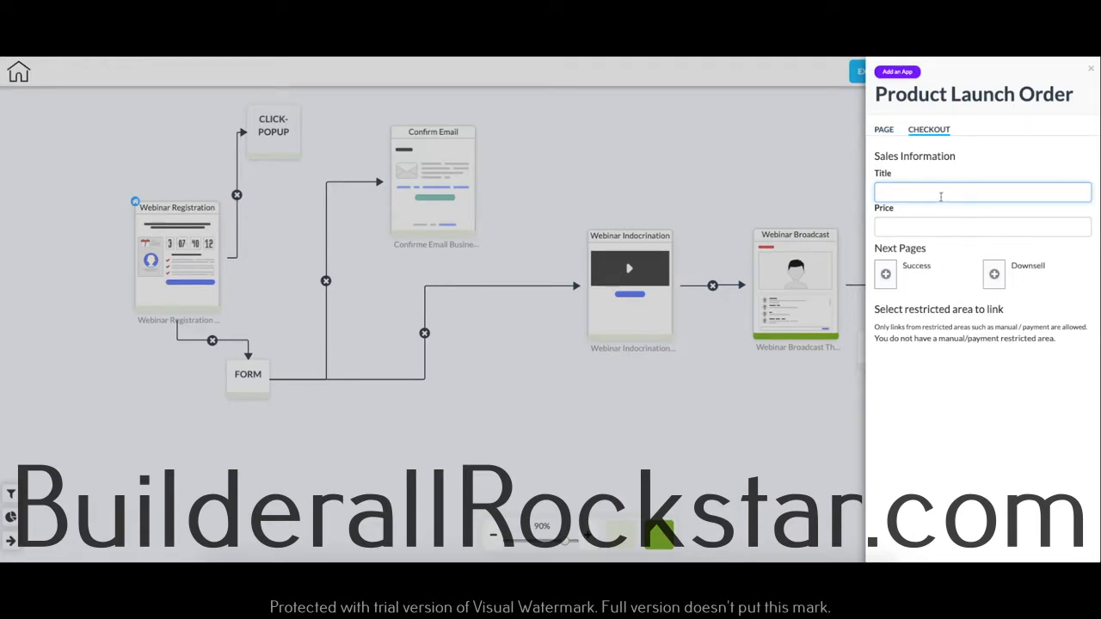
text(sdfsdf)
click(948, 227)
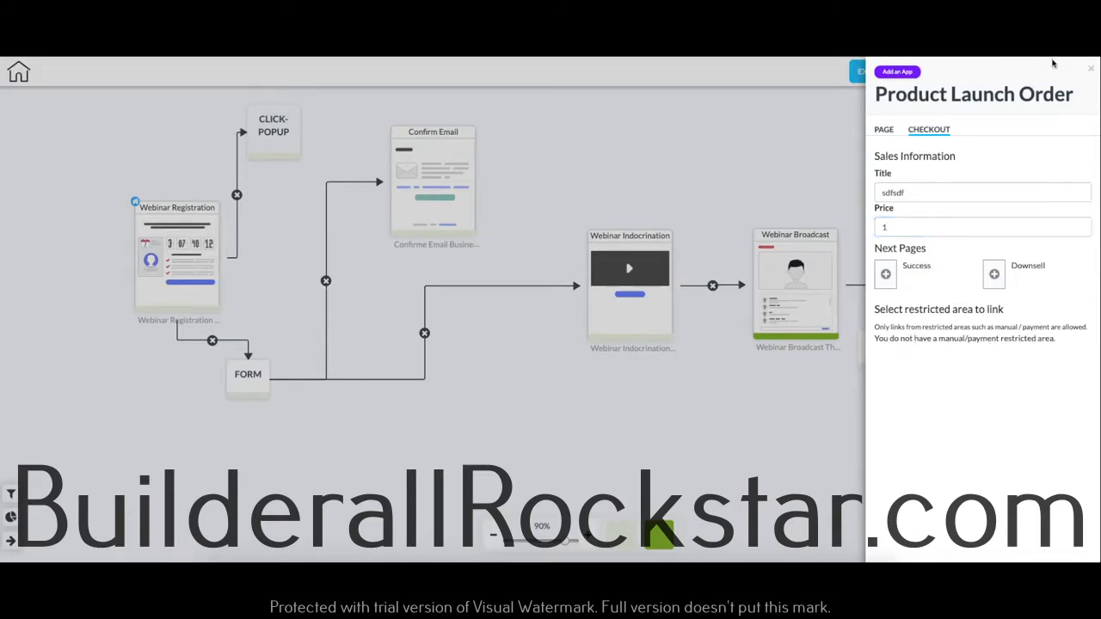
click(1091, 68)
Step: Place the checkout block below the Product Launch Order page and nudge that page upward to leave more space
drag(901, 356, 995, 393)
right_click(995, 393)
click(1032, 438)
click(1091, 69)
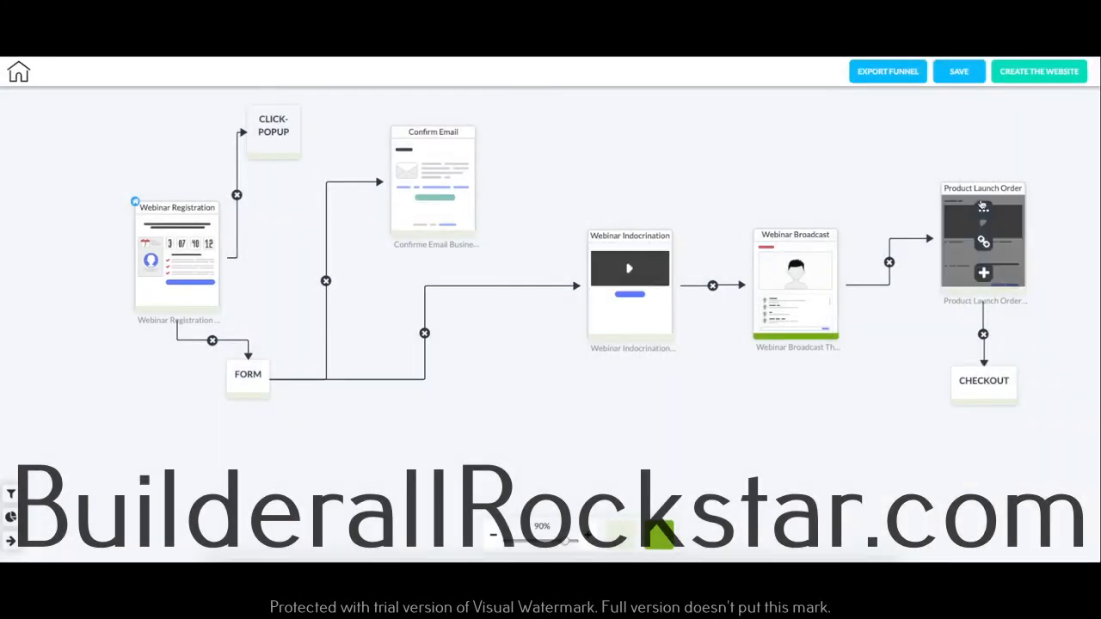
drag(982, 189, 982, 174)
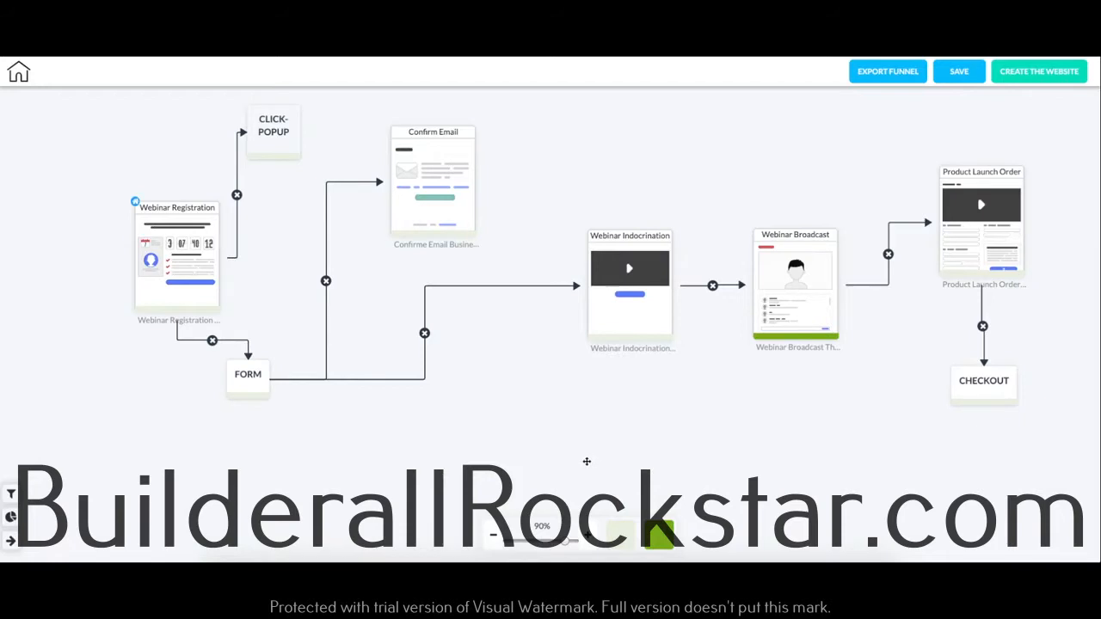
Step: Set the funnel's connector line type to Straight Line and update the line configuration
click(12, 543)
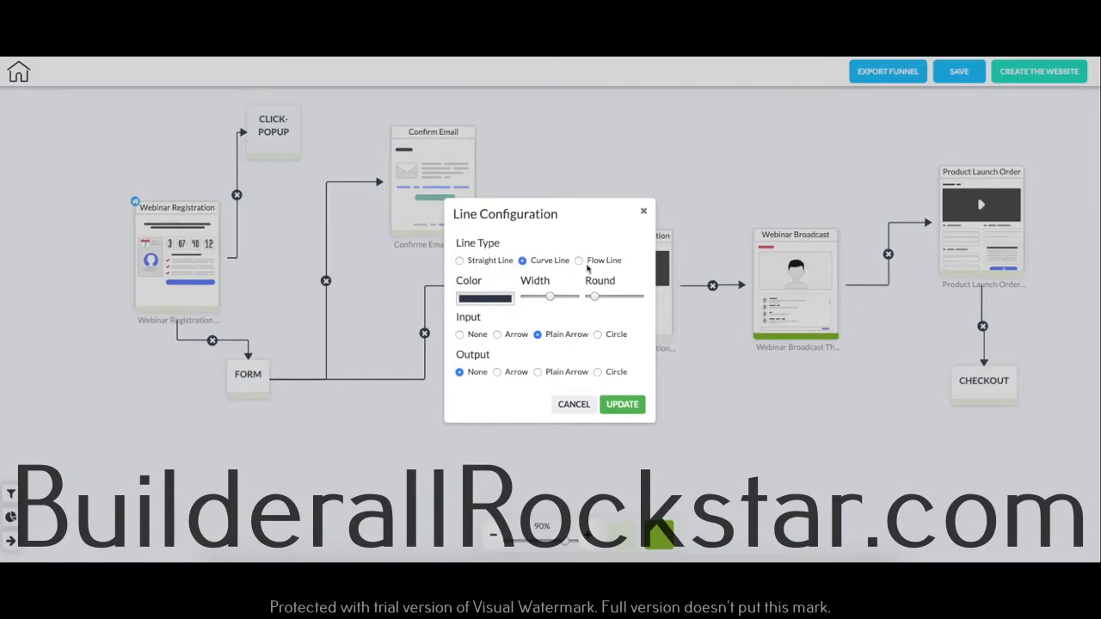
click(460, 261)
click(622, 405)
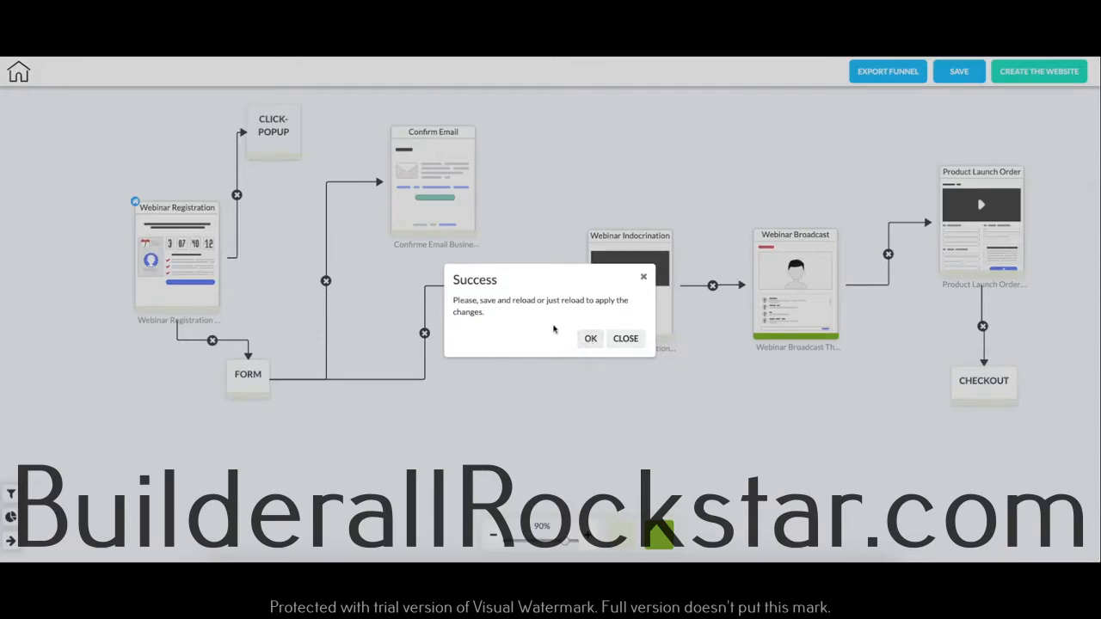
click(590, 338)
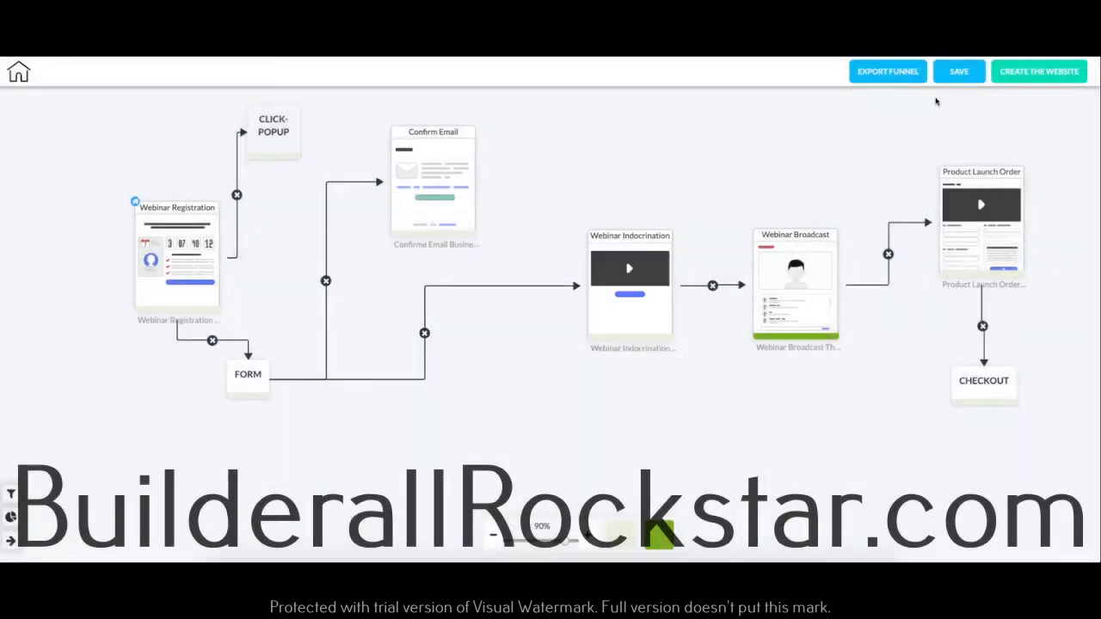
Step: Save the funnel and return to the list of funnels
click(960, 74)
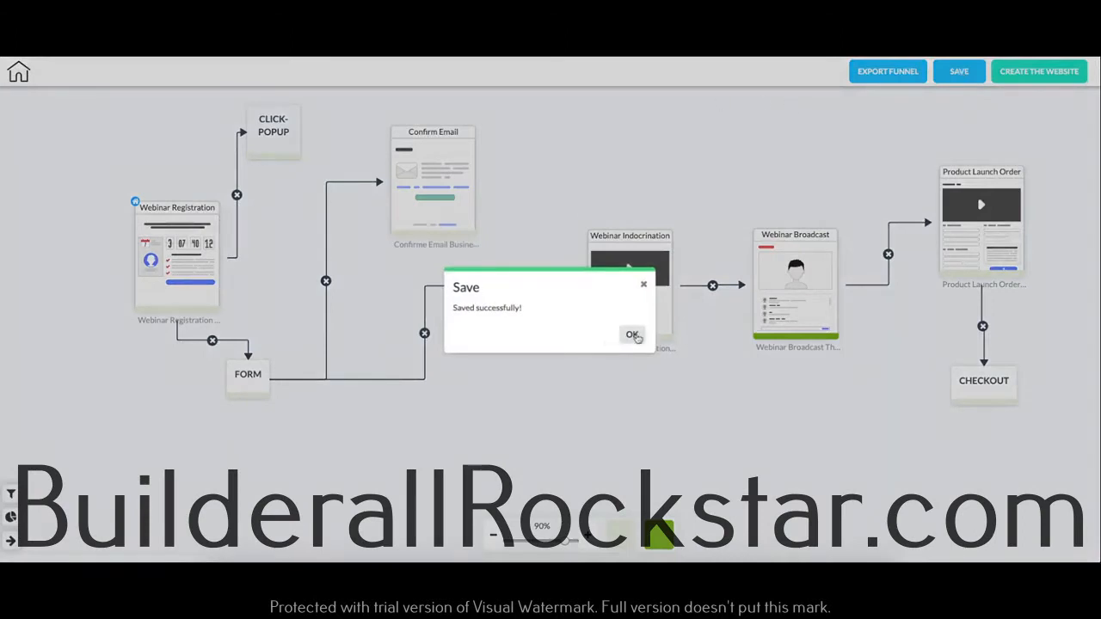
click(631, 334)
click(26, 76)
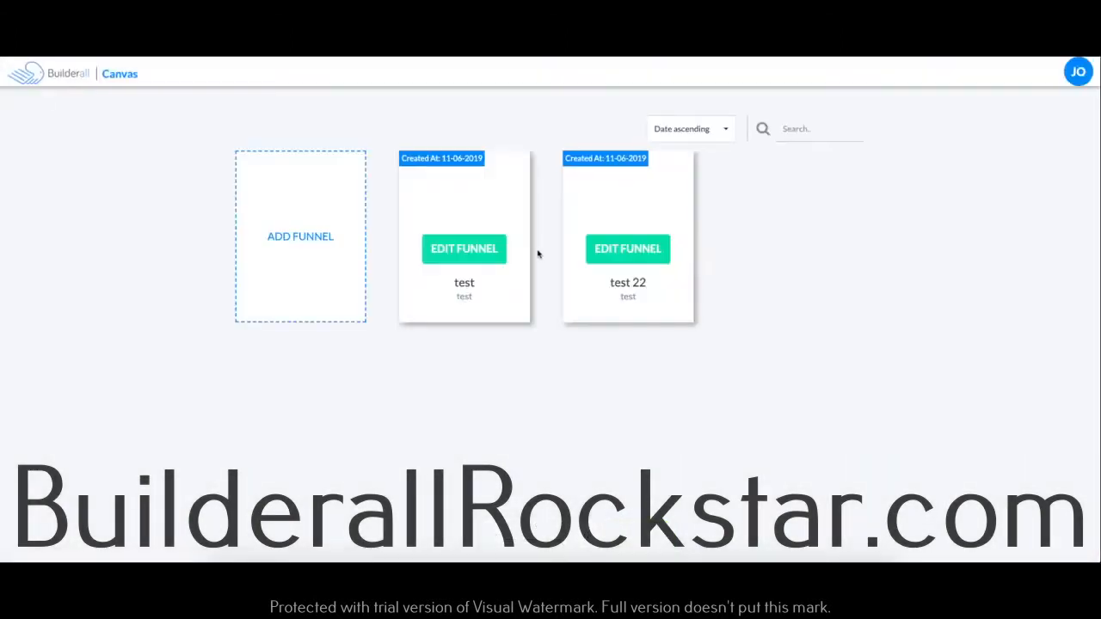
Step: Open the "test 22" funnel and set its connector lines to Curve Line, maximum width, medium rounding and red color
click(644, 249)
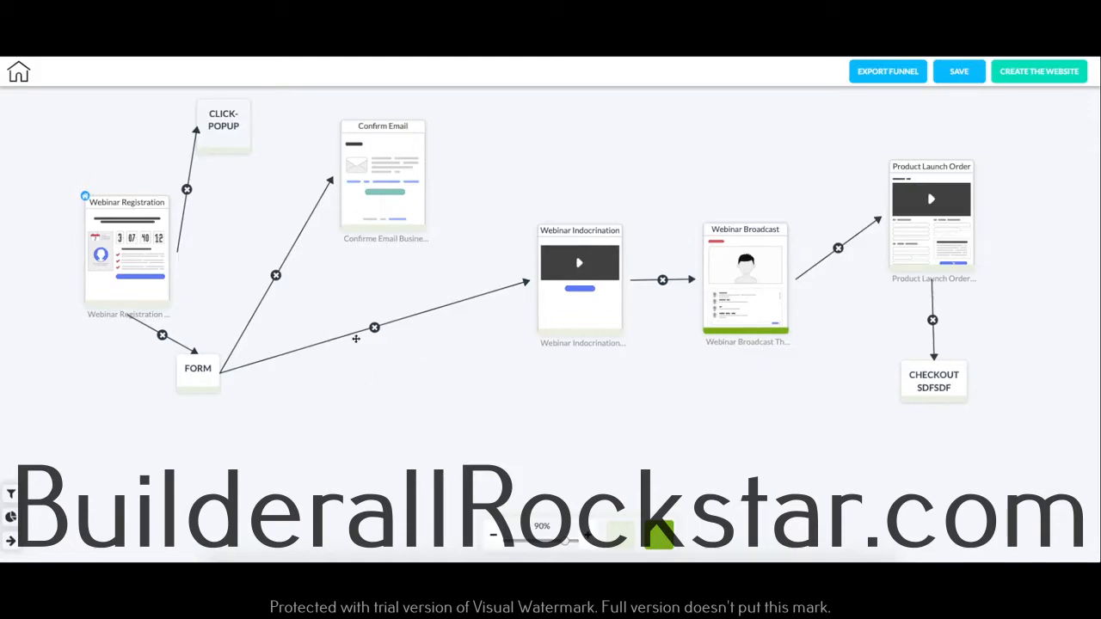
click(358, 332)
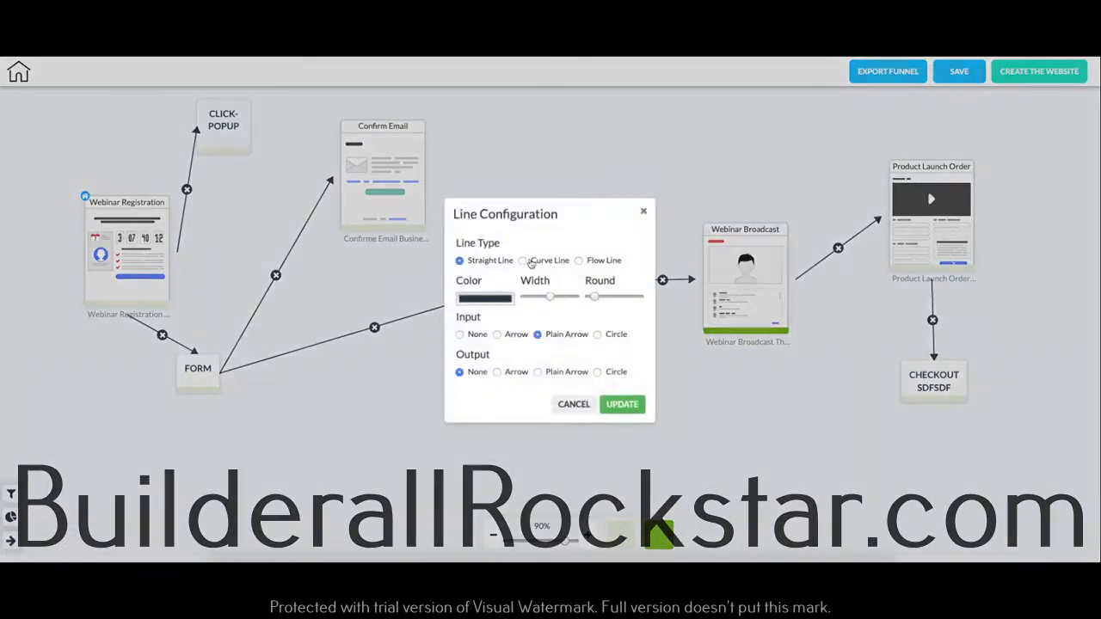
click(523, 261)
drag(549, 298, 615, 297)
click(501, 302)
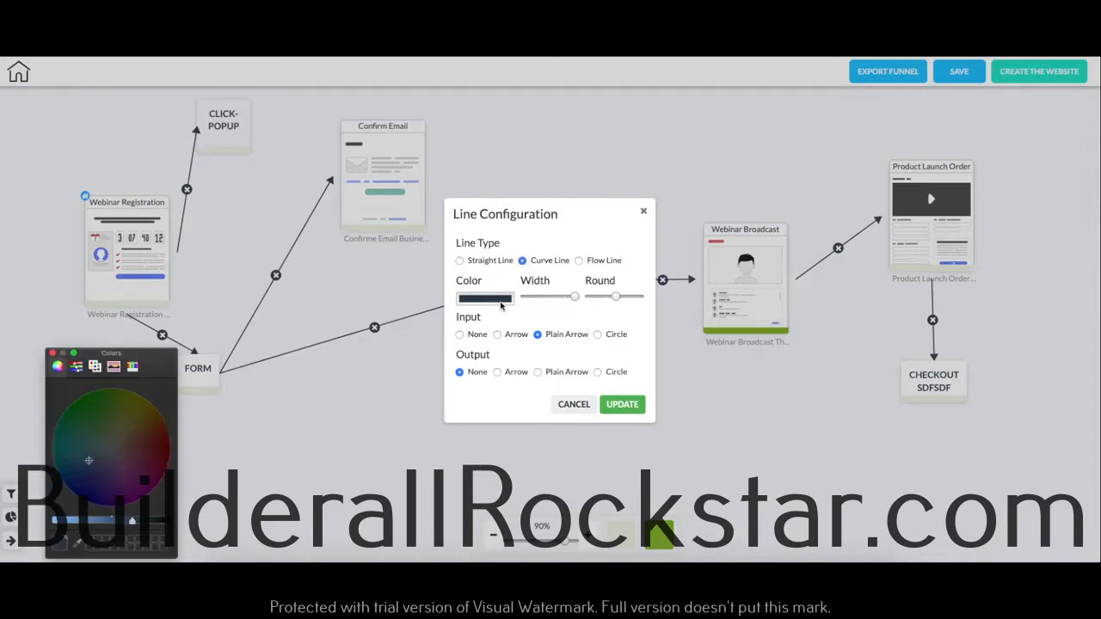
drag(133, 415, 160, 445)
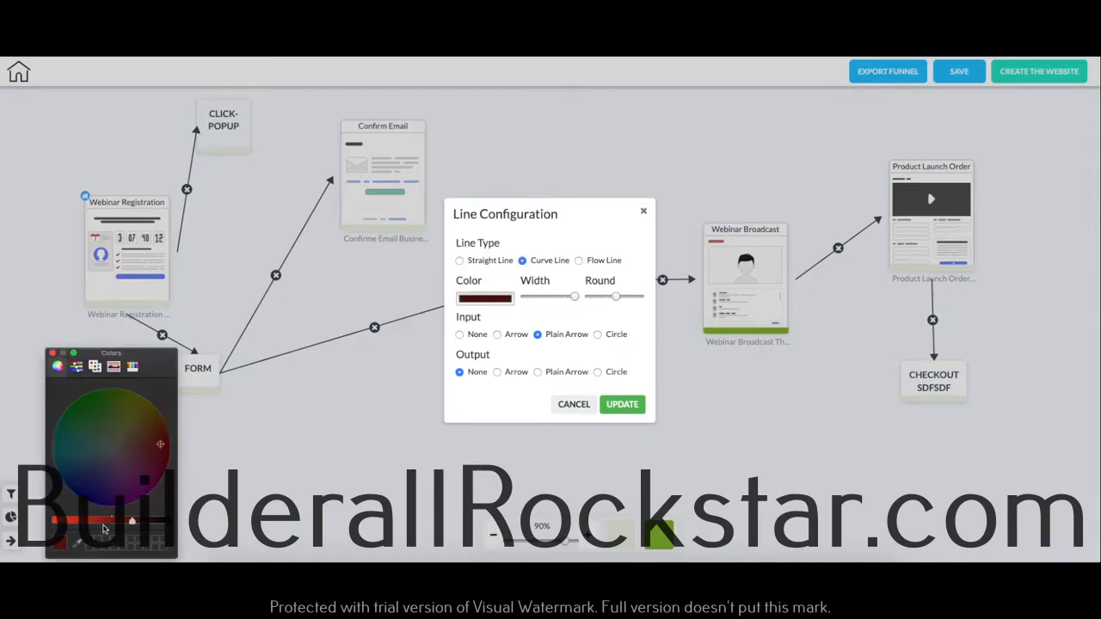
click(85, 522)
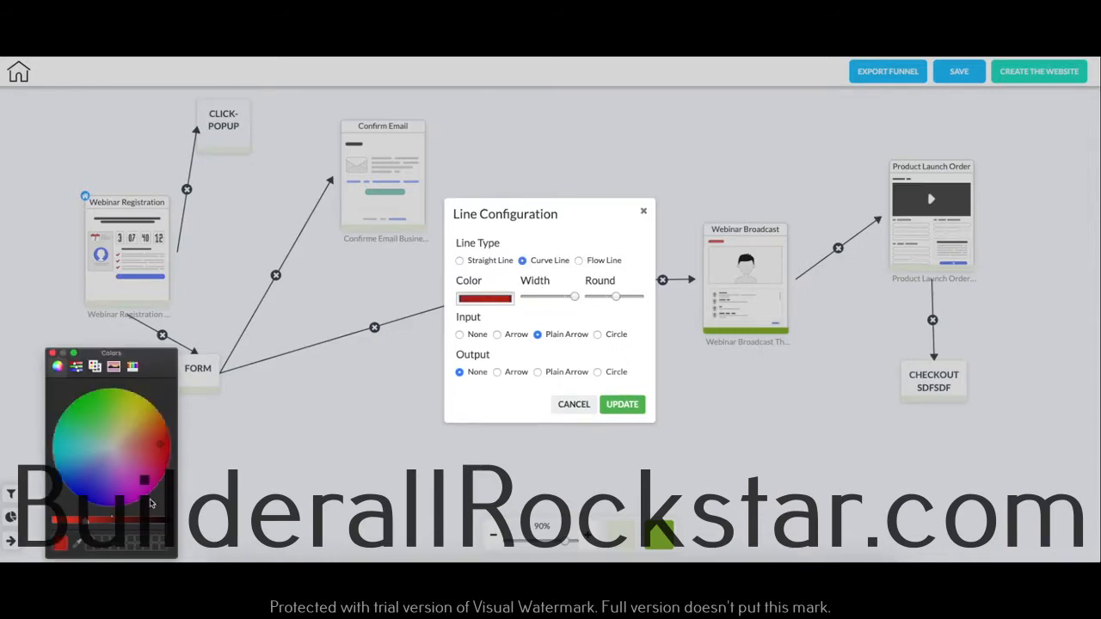
Step: Set the line input to Arrow and the output to Circle, and update the line configuration
click(498, 337)
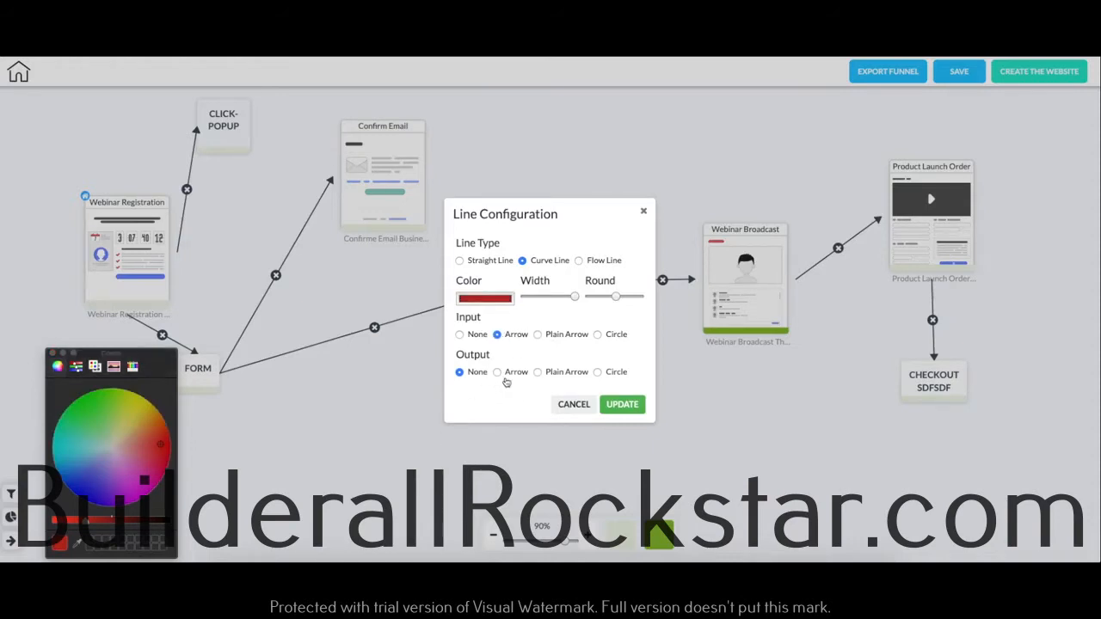
click(599, 372)
click(622, 404)
click(591, 339)
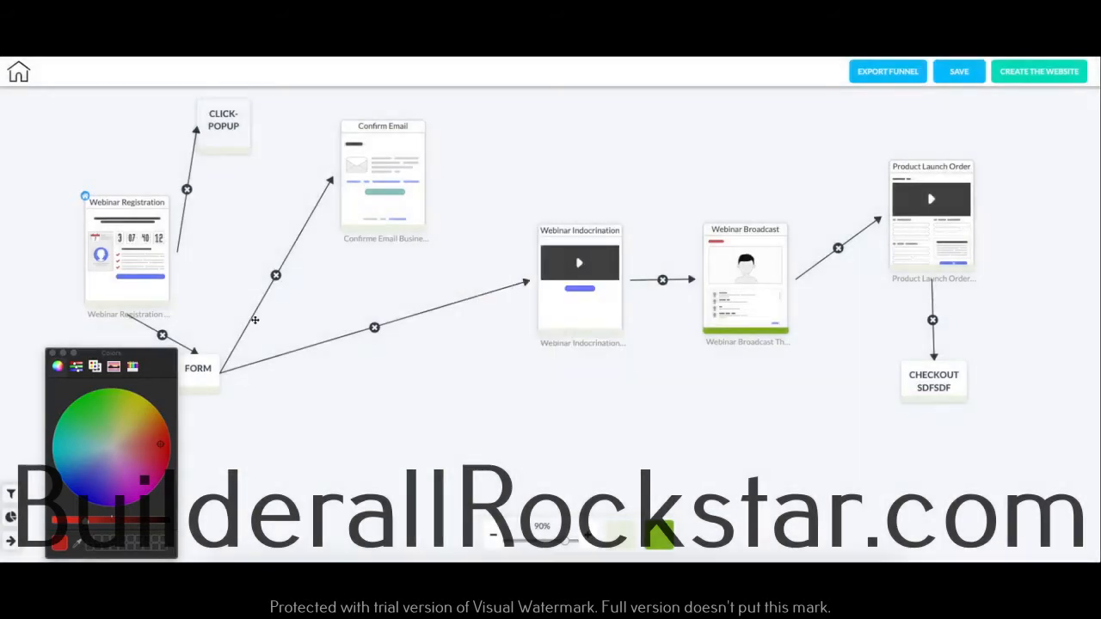
Step: Save the funnel, return to the list of funnels and reopen "test 22" to reload its connector lines
click(967, 77)
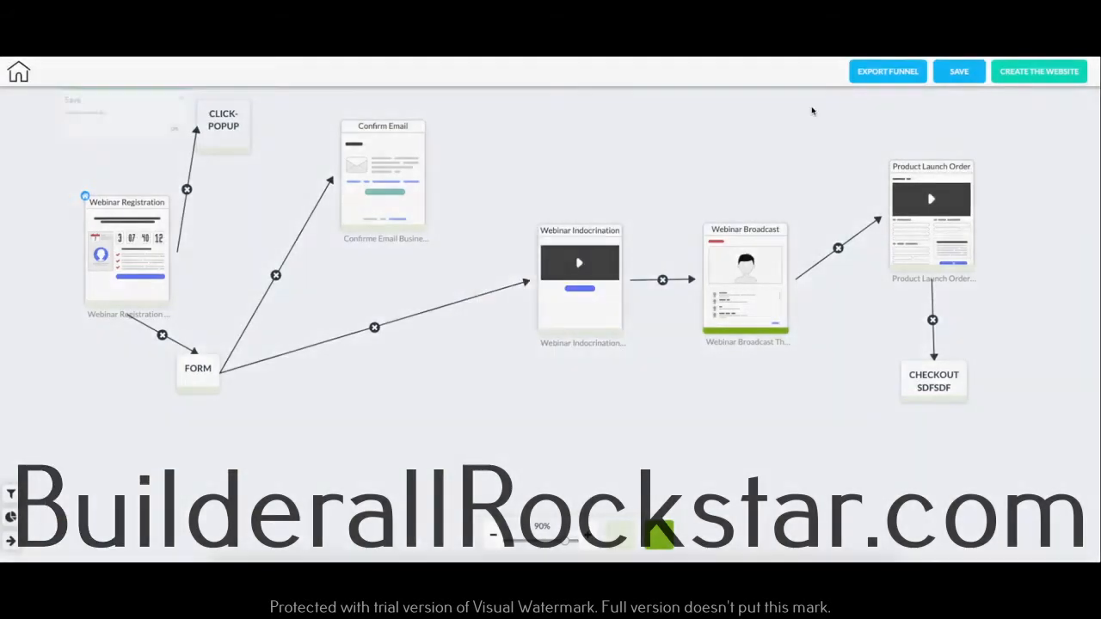
click(632, 336)
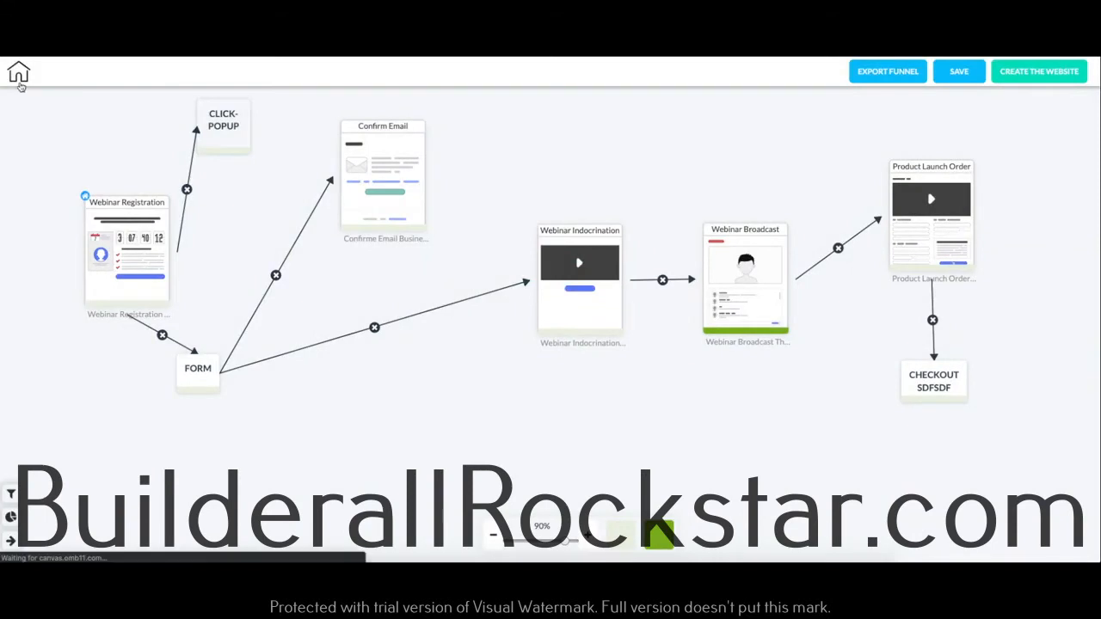
click(19, 74)
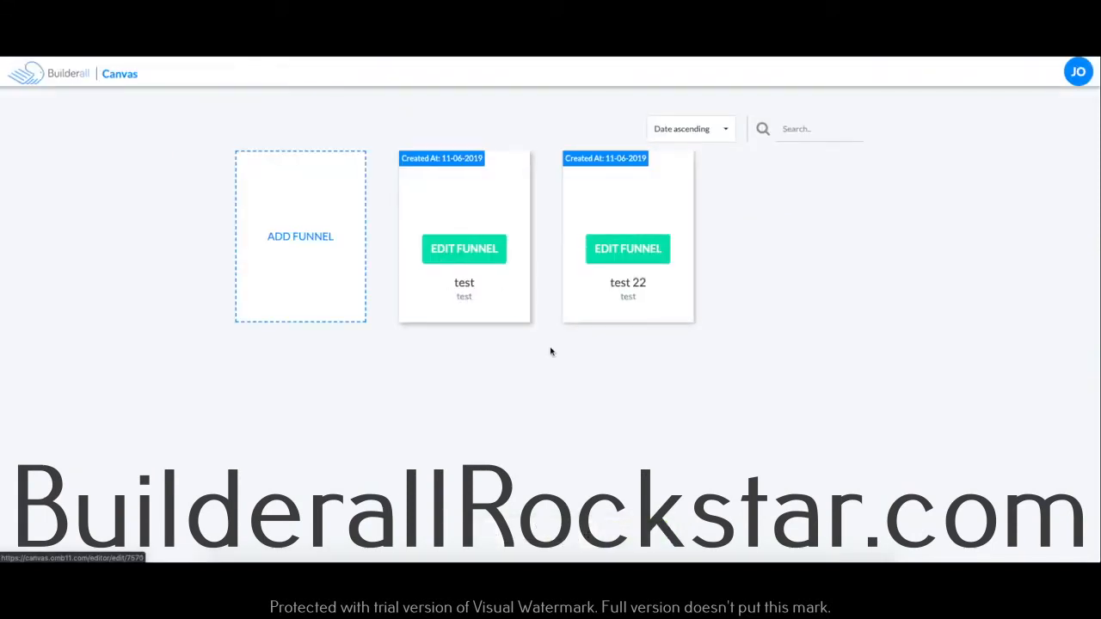
click(645, 252)
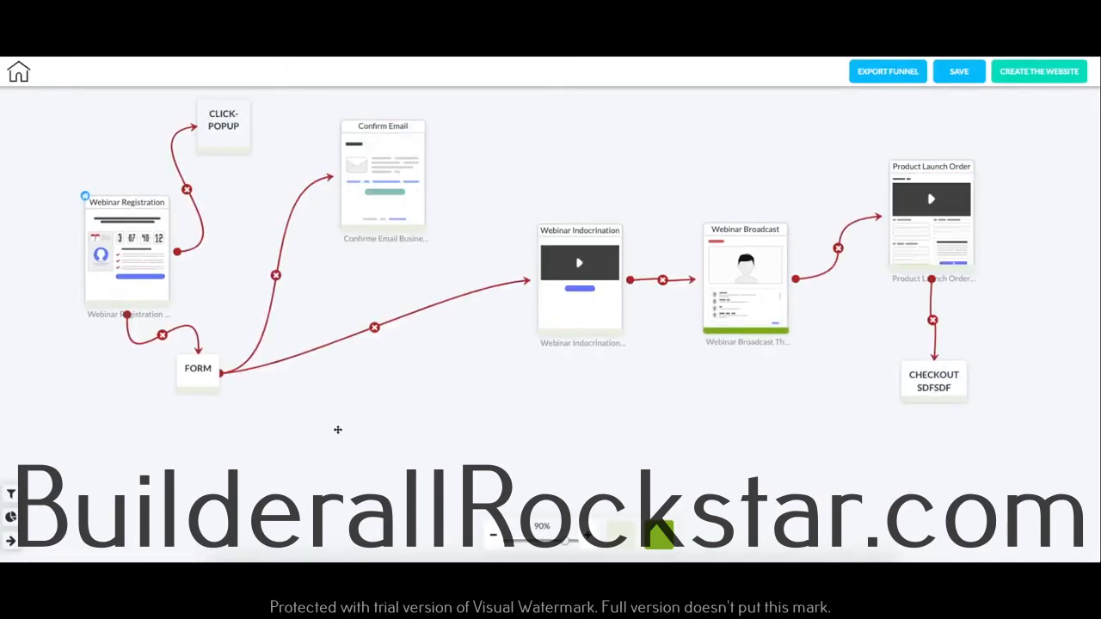
Step: Save the funnel again and generate a website from it named "tutorial-for-canvas"
mouse_move(551, 286)
click(959, 72)
click(629, 334)
click(1048, 75)
click(534, 314)
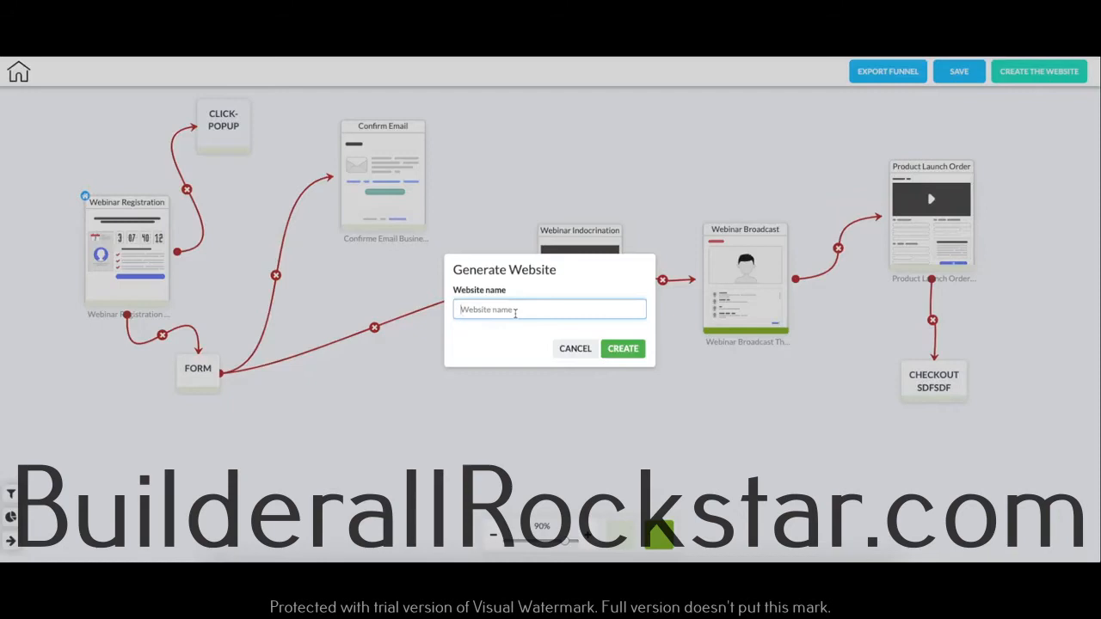
text(tu)
click(628, 349)
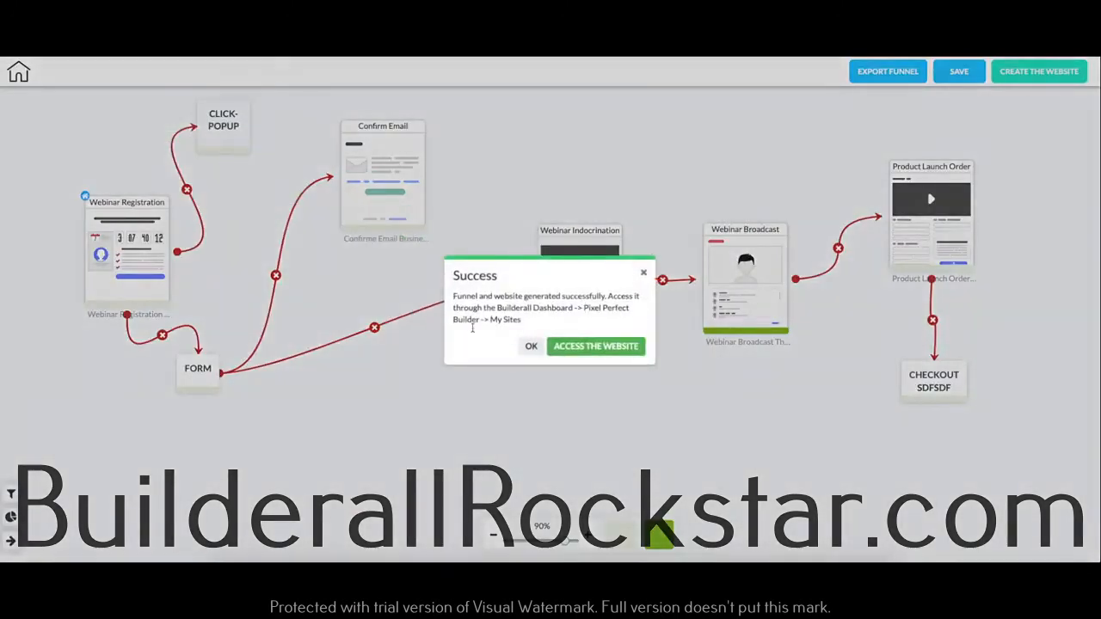
click(531, 345)
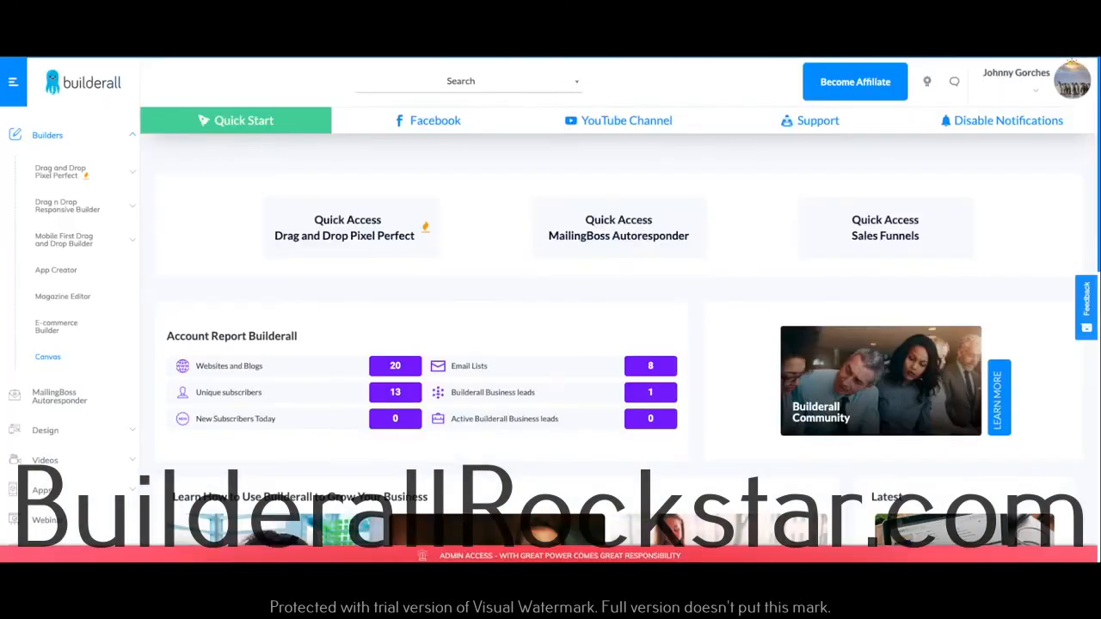
Step: In the Builderall dashboard, go to the Drag and Drop Pixel Perfect sites and open "tutorial-for-canvas" in the editor
click(58, 175)
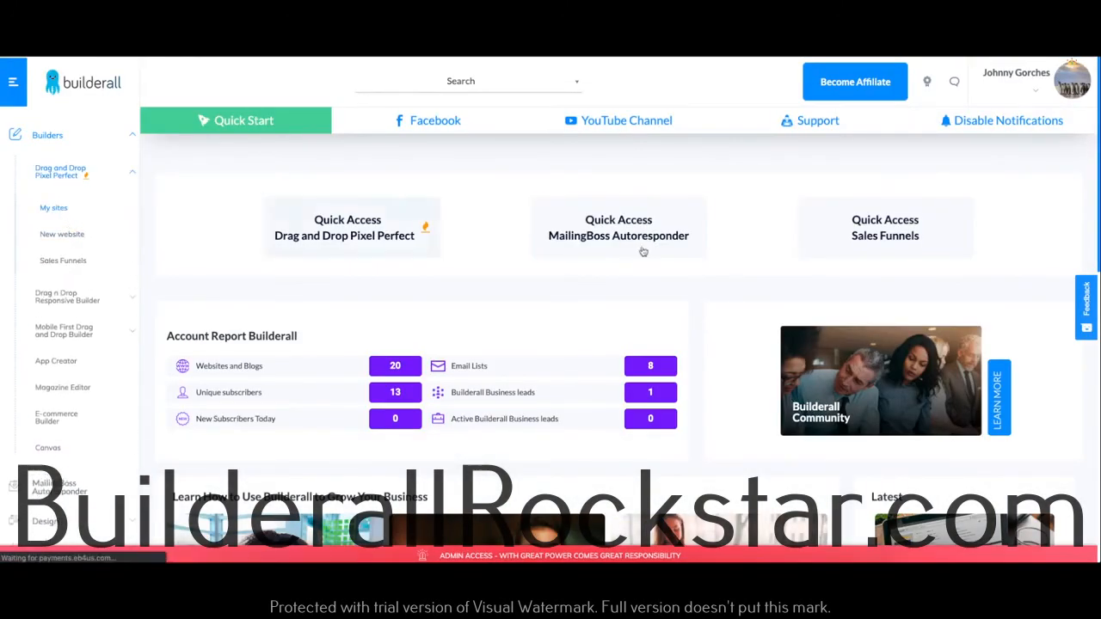
click(671, 209)
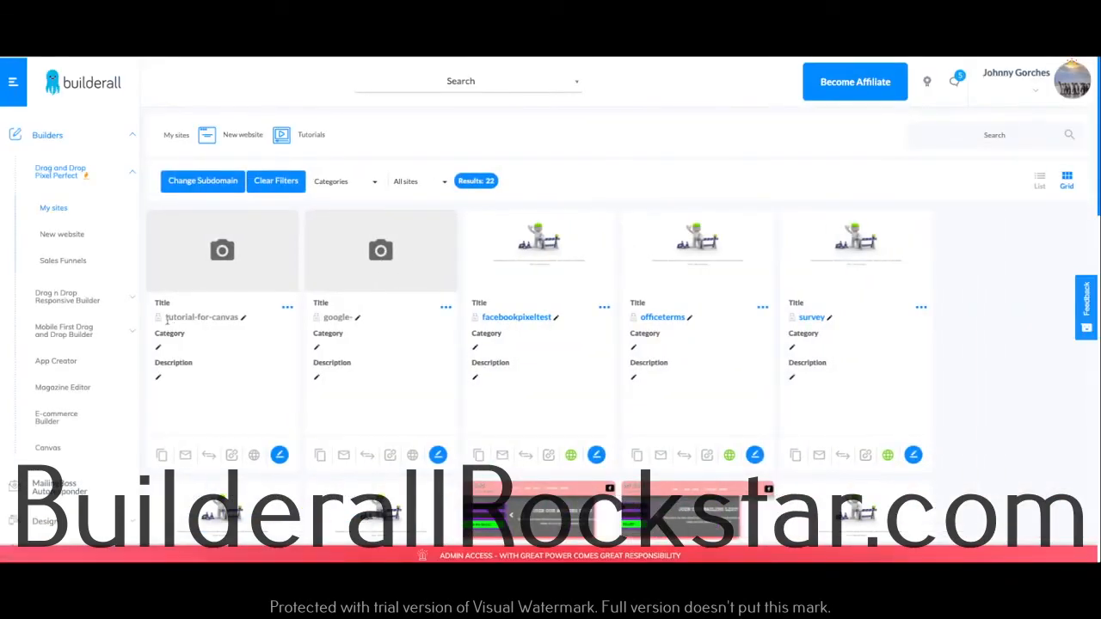
click(280, 455)
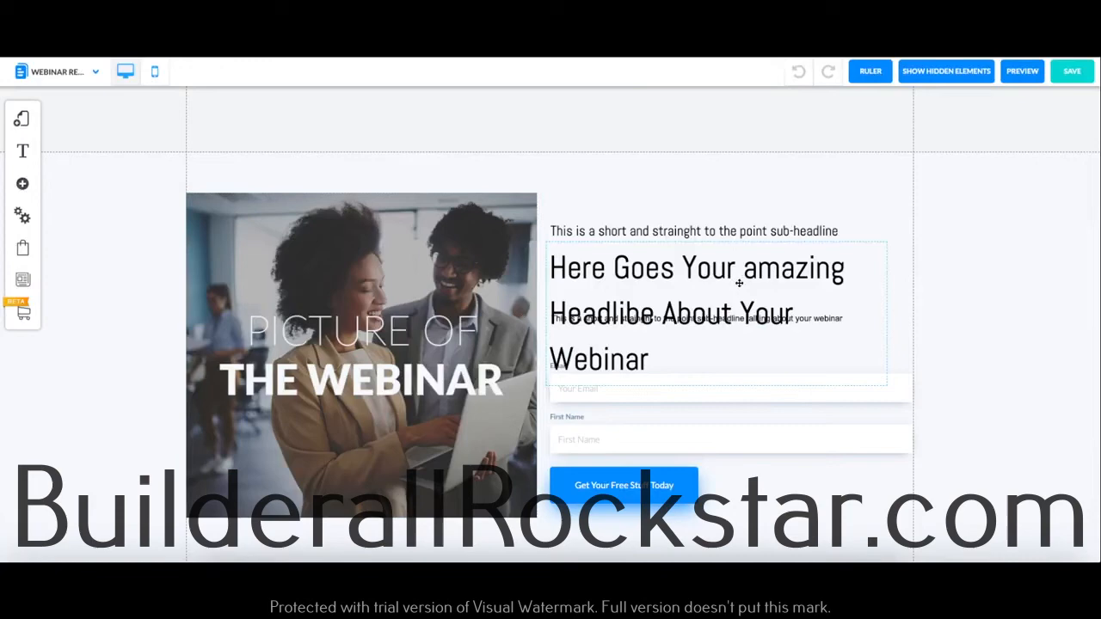
Step: Move the upper sub-headline and the main headline upward on the webinar registration page, and widen the headline box to fit two lines
drag(720, 227, 721, 175)
drag(726, 289, 758, 231)
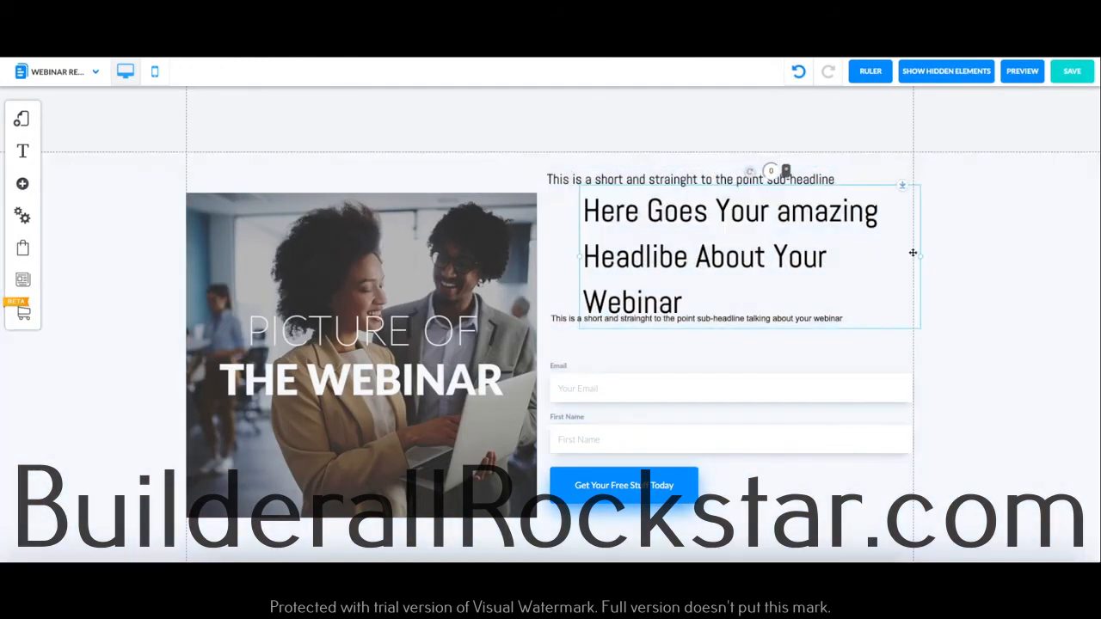
drag(922, 261, 958, 258)
drag(782, 241, 751, 252)
Step: Nudge the webinar picture, form, lower sub-headline, headline and upper sub-headline slightly to the left to tidy the page layout
drag(371, 252, 350, 243)
drag(605, 394, 593, 383)
drag(588, 323, 577, 321)
drag(601, 275, 590, 276)
mouse_move(592, 191)
mouse_down()
mouse_move(580, 190)
mouse_move(593, 182)
mouse_up()
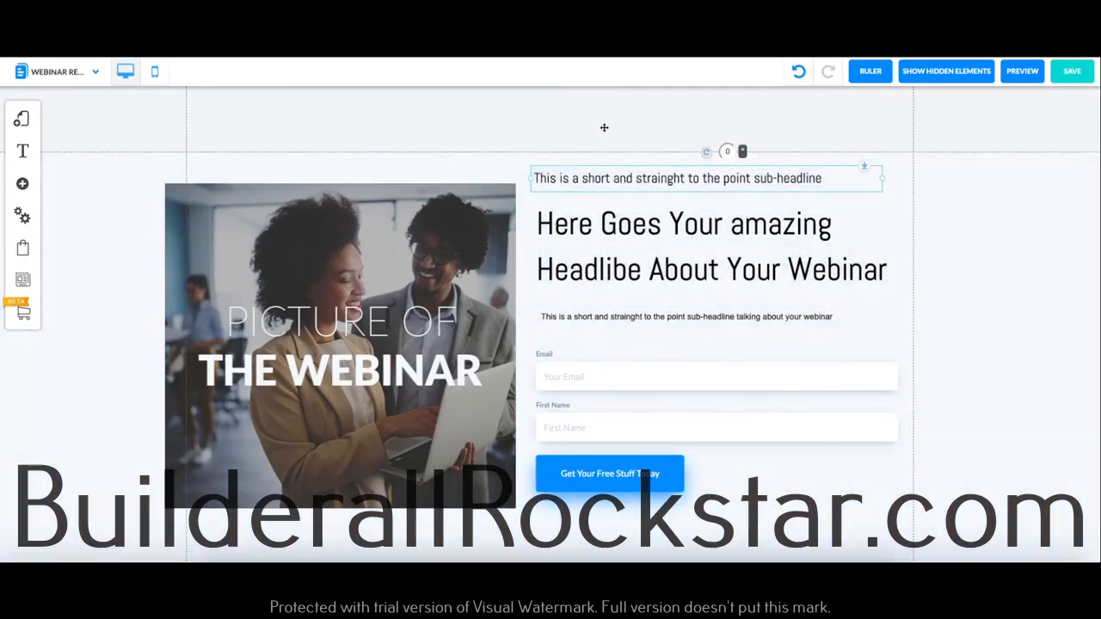